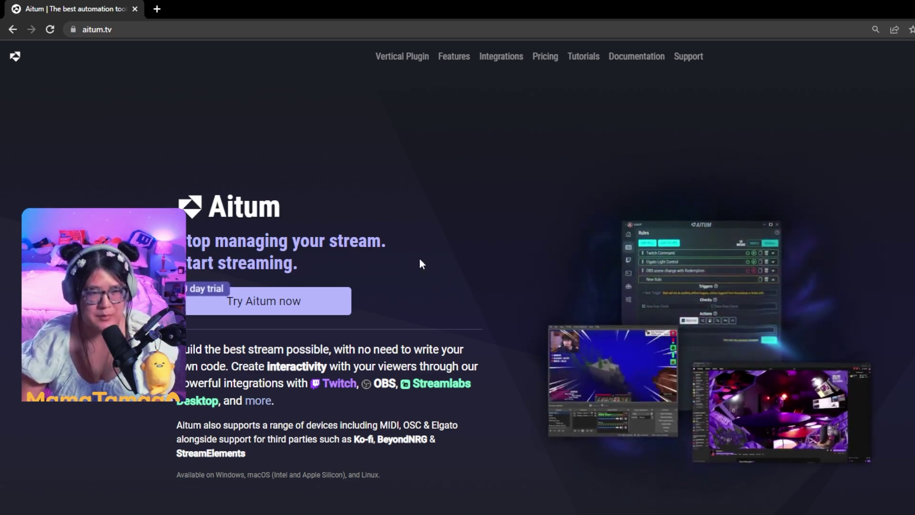
- Browse Aitum's pricing, then scroll through the free Vertical Plugin section of the website
scroll(420, 259, "down", 1)
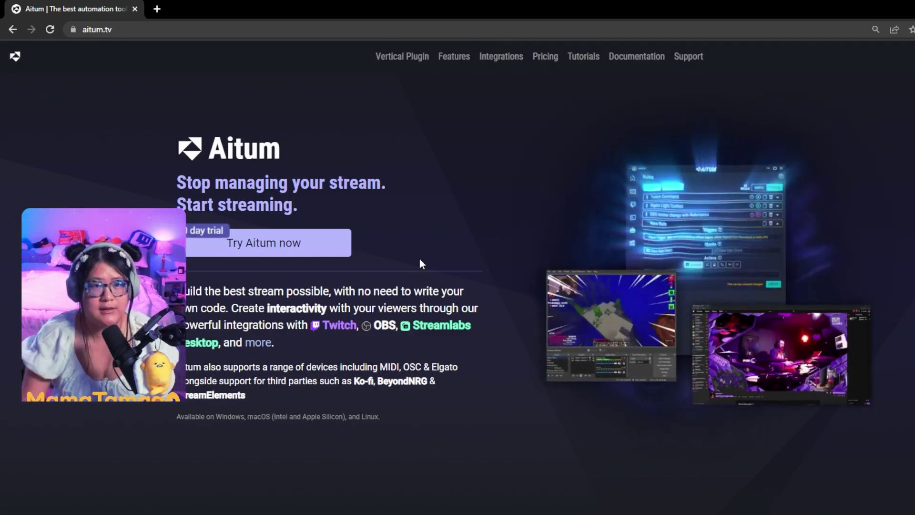
left_click(545, 57)
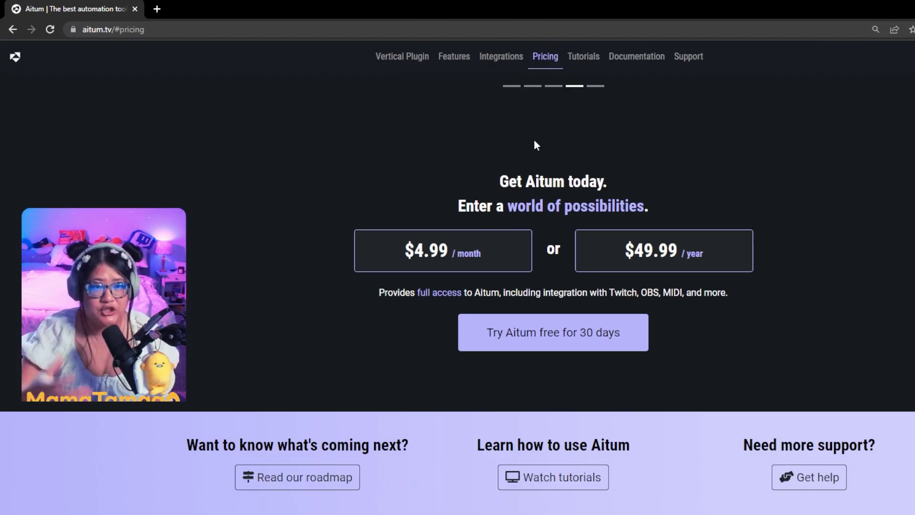
left_click(404, 57)
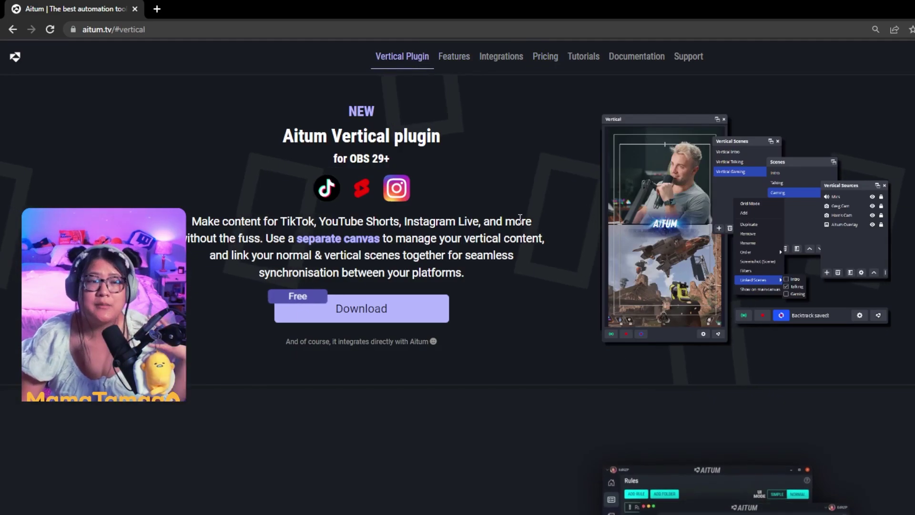
scroll(527, 262, "down", 1)
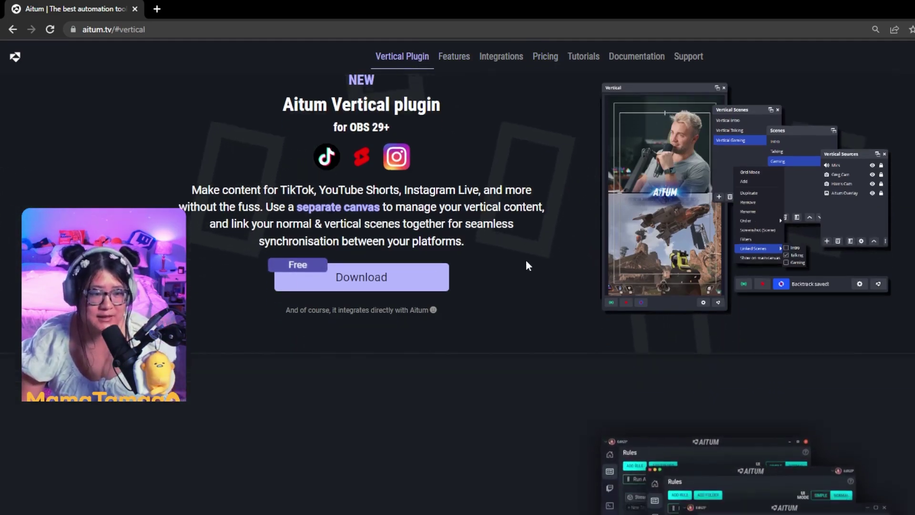
scroll(527, 263, "down", 5)
scroll(550, 288, "up", 15)
scroll(550, 314, "down", 7)
scroll(550, 318, "down", 3)
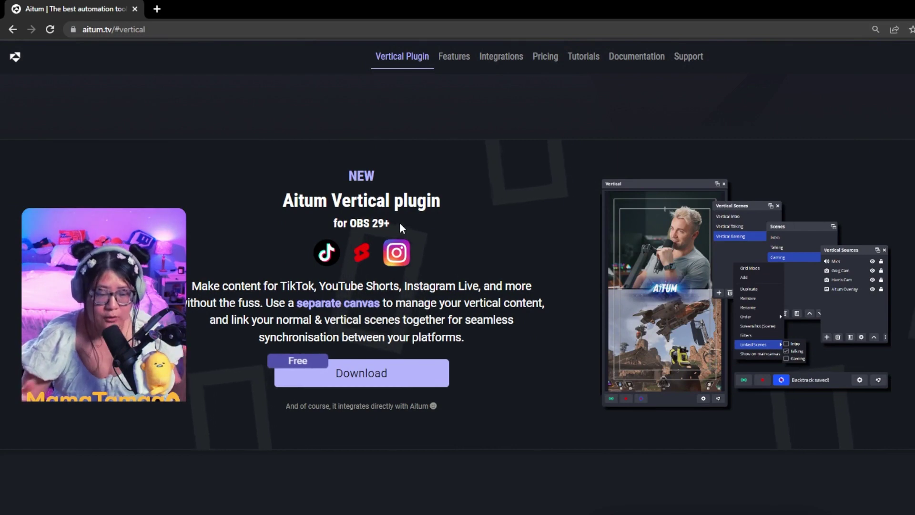
scroll(400, 222, "down", 3)
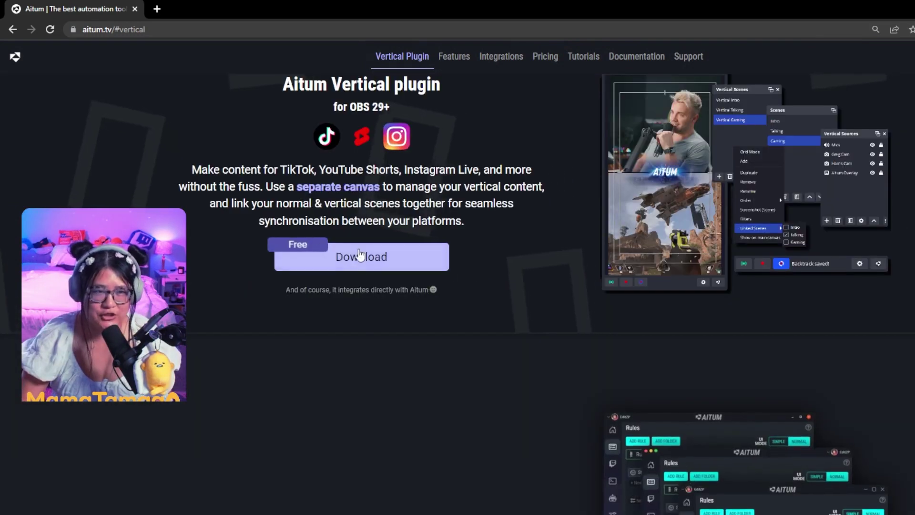
scroll(410, 281, "up", 3)
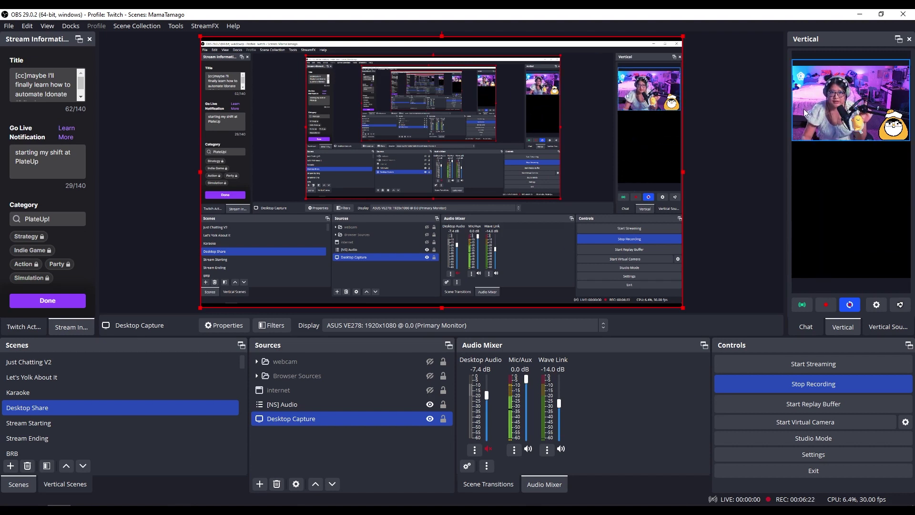
- Widen the Vertical dock and bring up the add-source types in Vertical Sources
left_click_drag(786, 137, 723, 153)
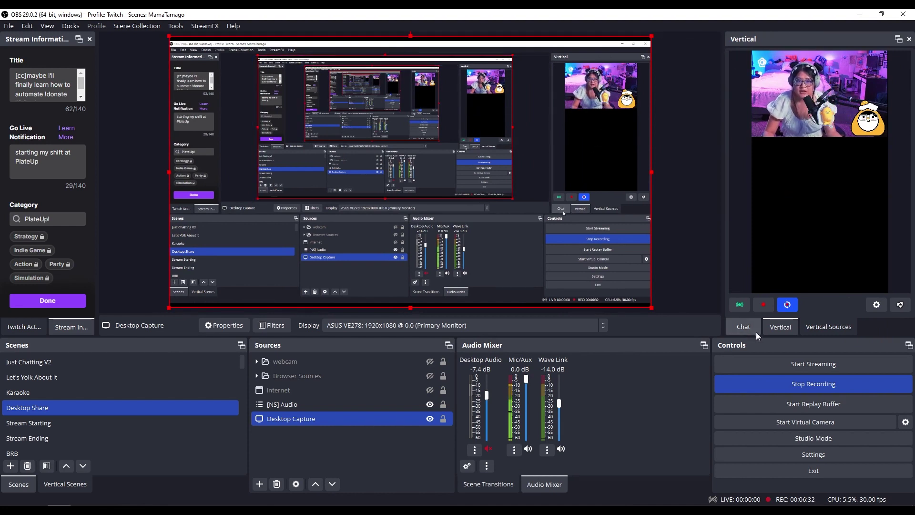
left_click(821, 328)
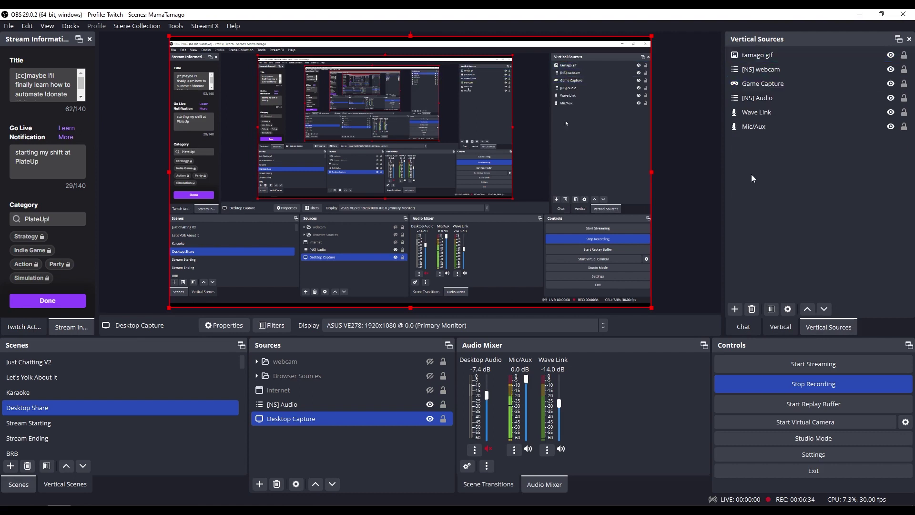
left_click(758, 128)
left_click(735, 309)
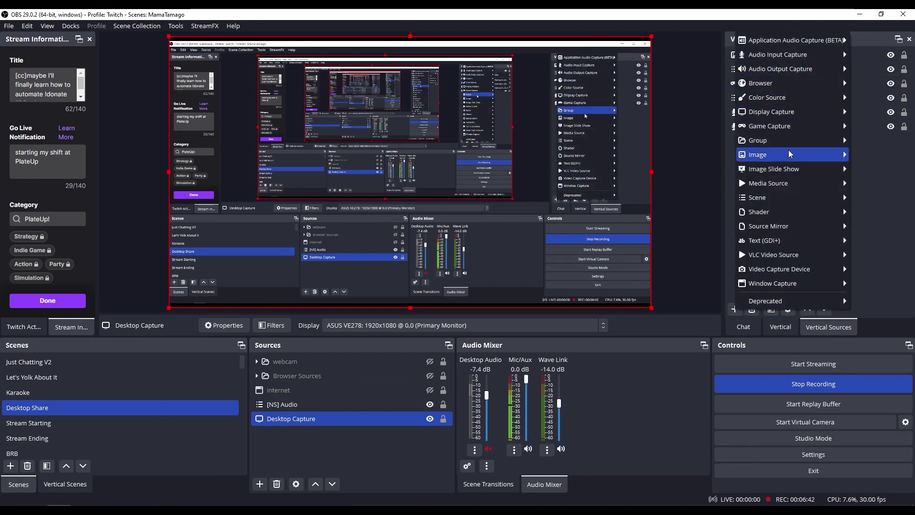
mouse_move(788, 160)
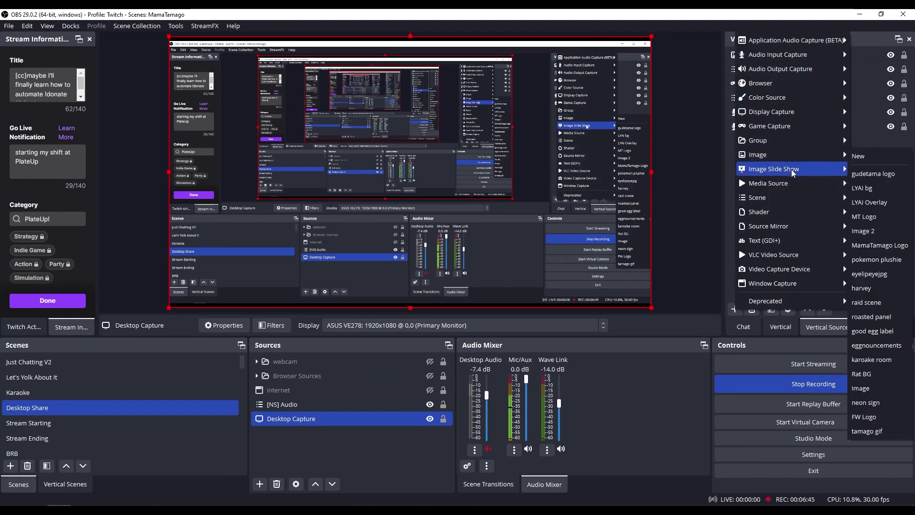
left_click(705, 248)
- Review the webcam, Game Capture and Audio vertical sources, then return to the vertical preview
left_click(781, 69)
left_click(785, 86)
left_click(782, 99)
left_click(781, 327)
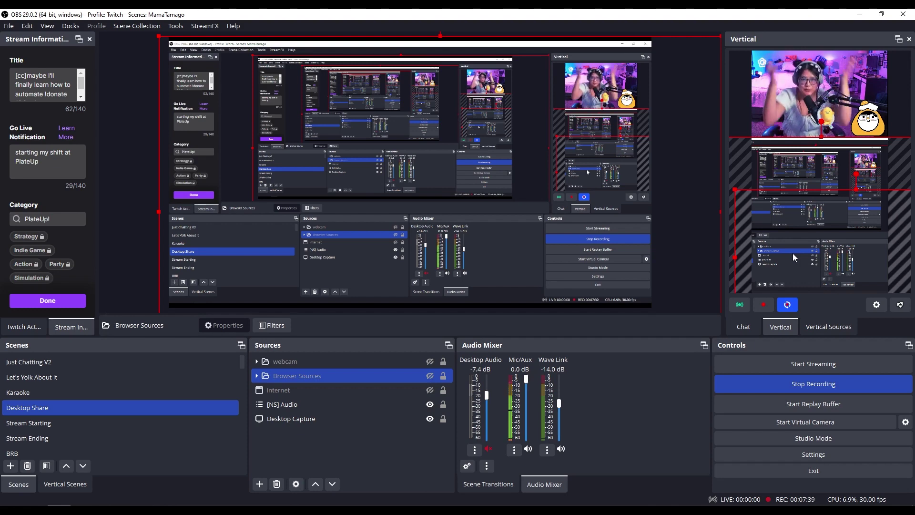
left_click(830, 327)
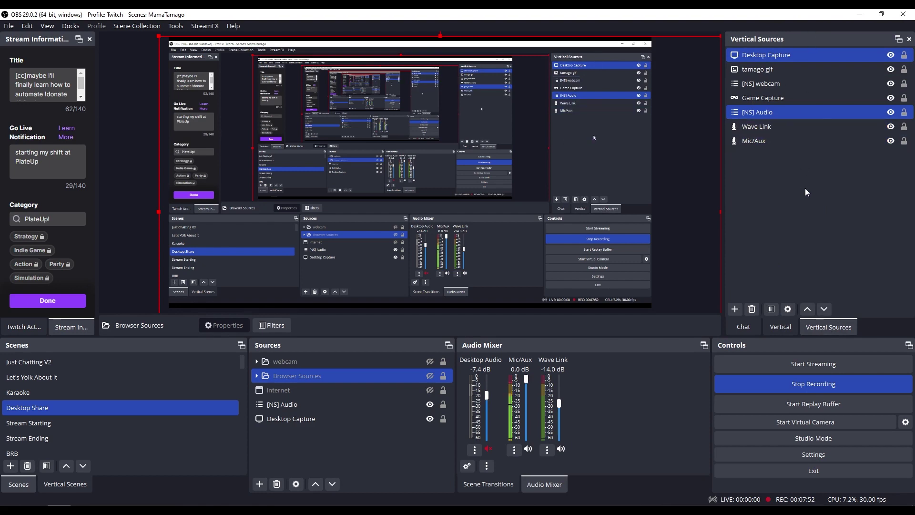
left_click(780, 328)
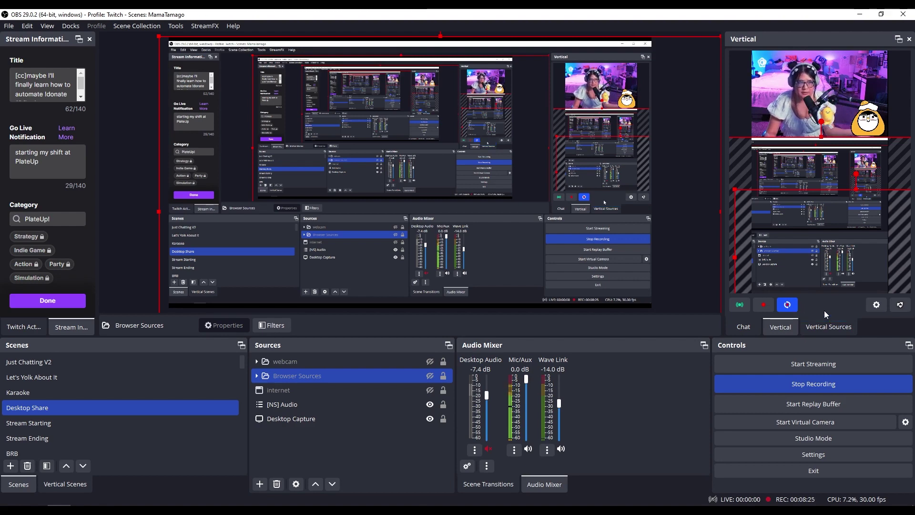
- Open and enlarge the vertical settings window, leaving the audio bitrate at 160
left_click(877, 305)
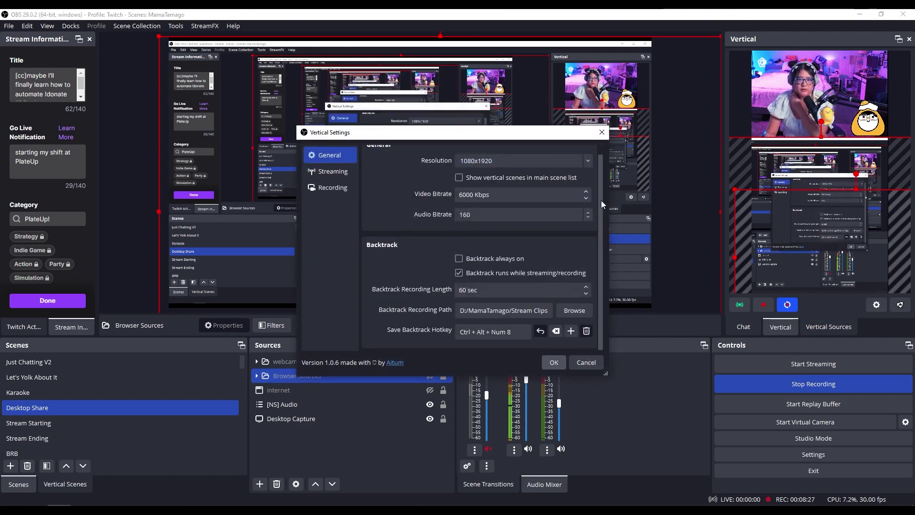
left_click_drag(526, 142, 542, 91)
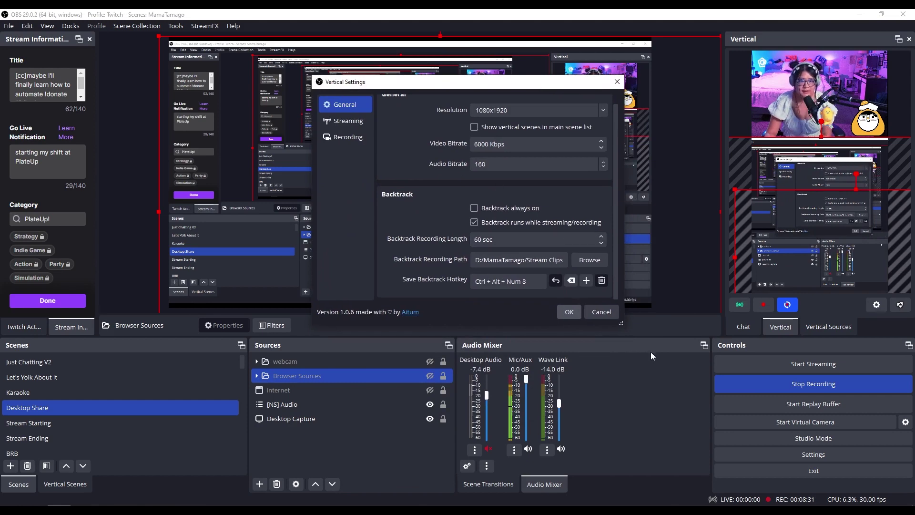
left_click_drag(621, 323, 637, 370)
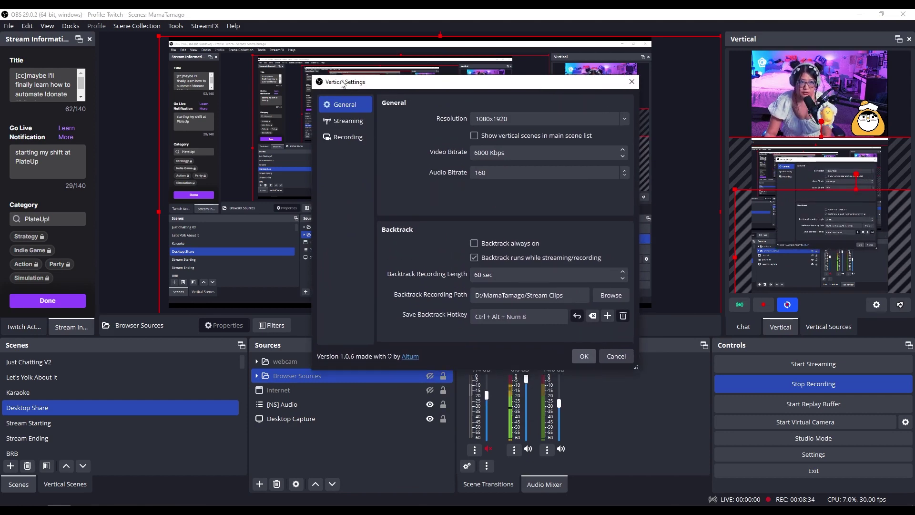
left_click_drag(342, 84, 350, 91)
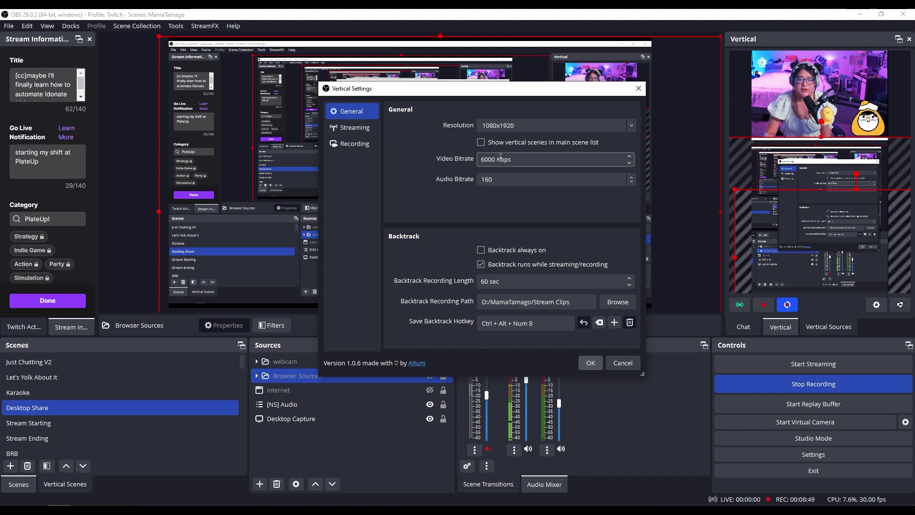
left_click(494, 180)
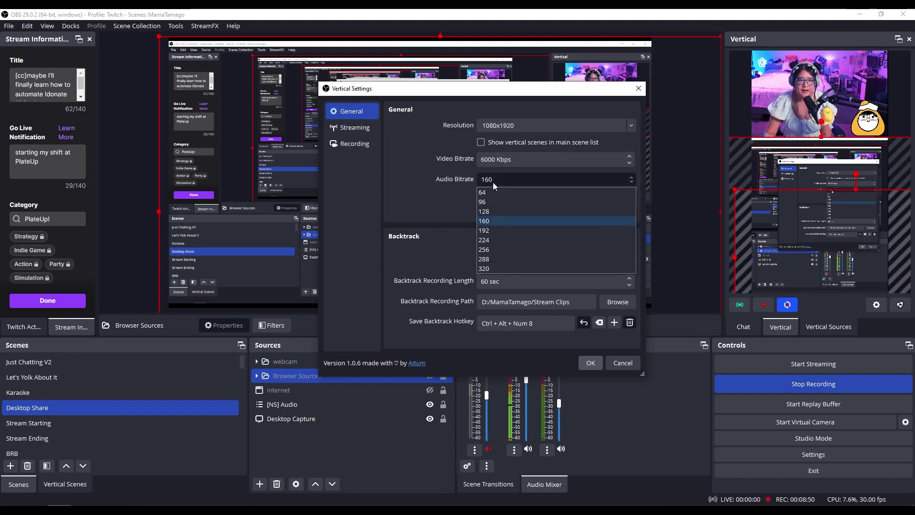
left_click(490, 248)
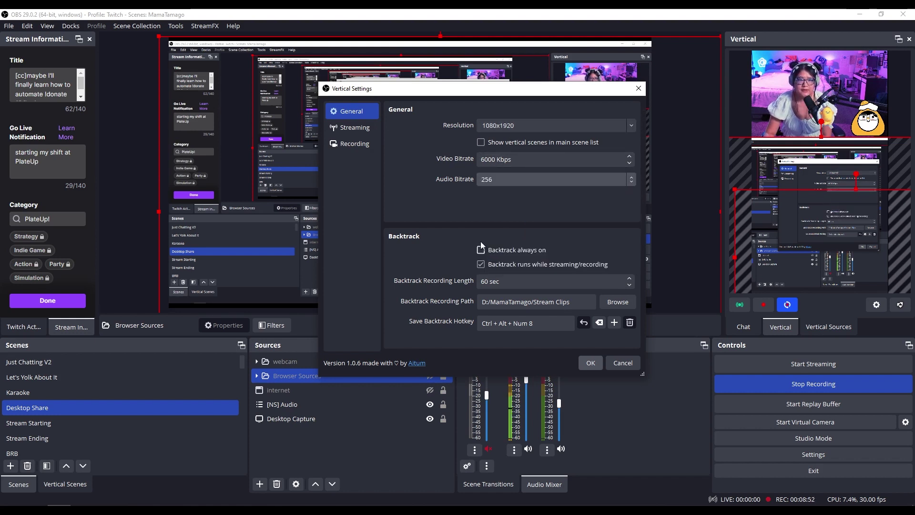
left_click(505, 177)
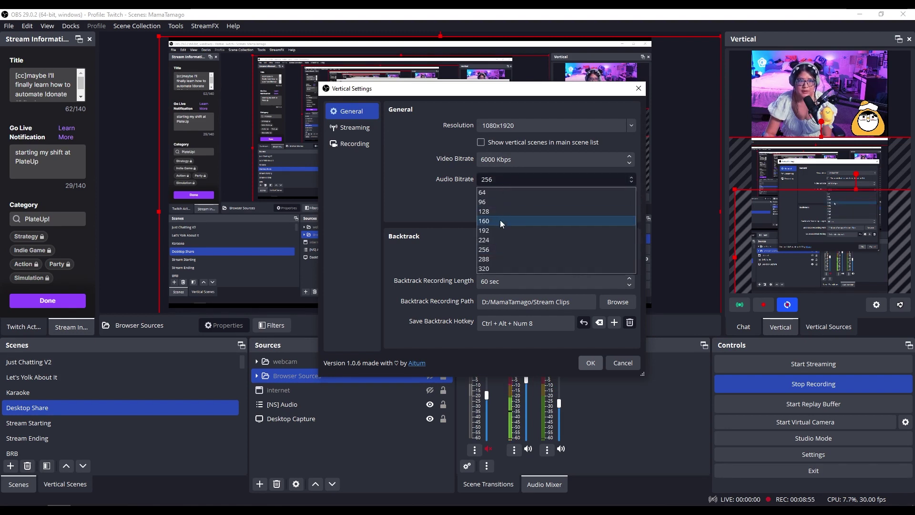
left_click(500, 222)
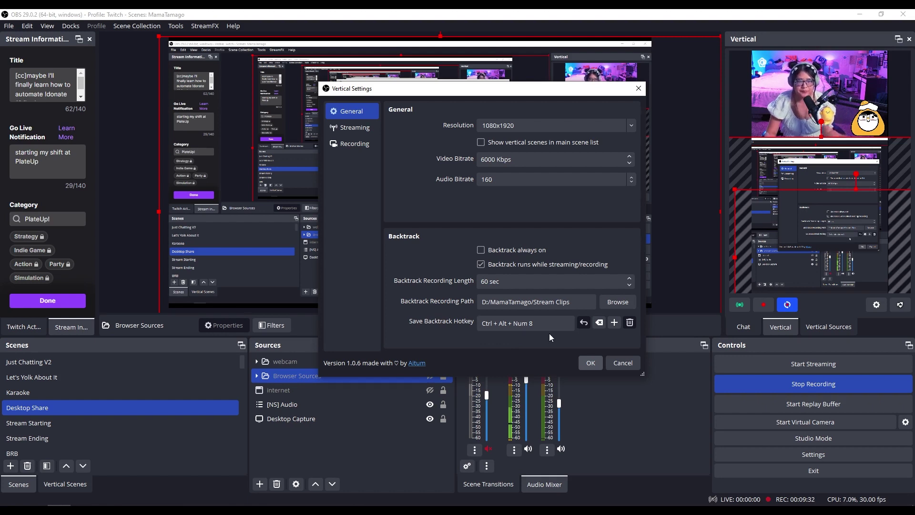
- Keep backtrack always on, review Streaming, Recording and General backtrack options, then close the window
left_click(501, 251)
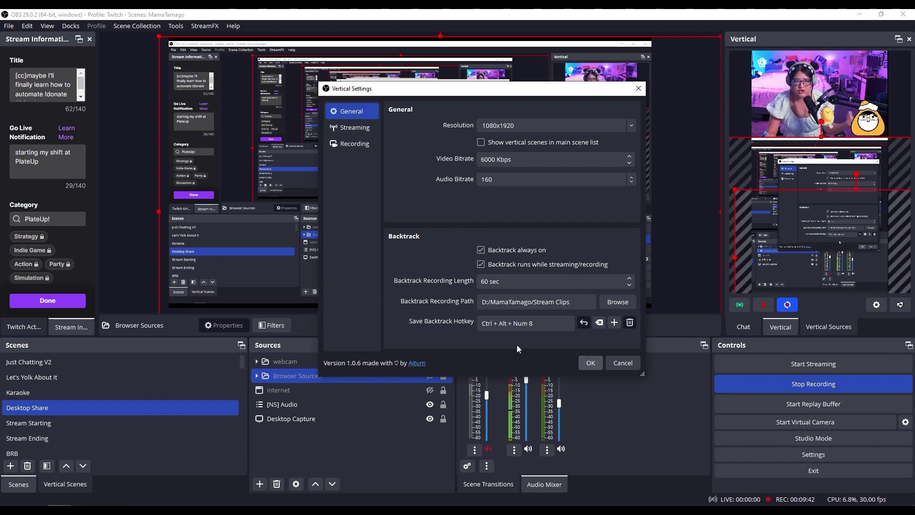
left_click(351, 128)
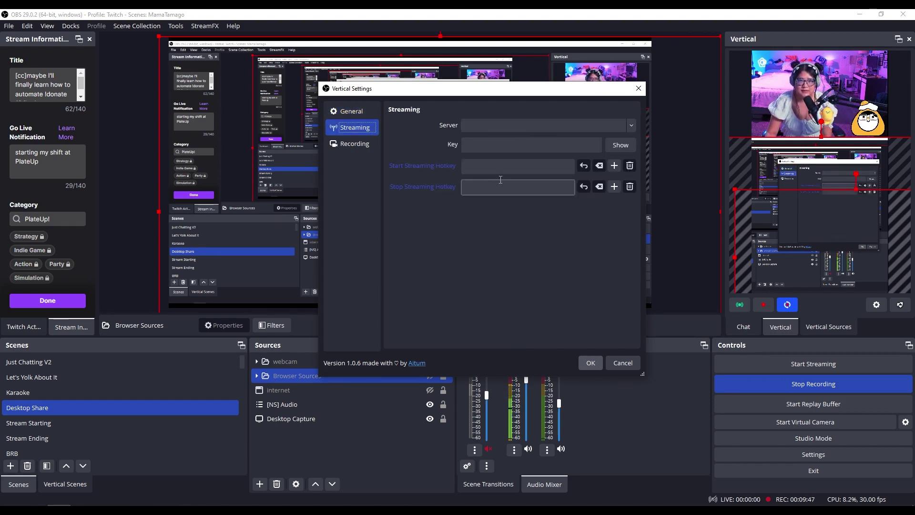
left_click(341, 145)
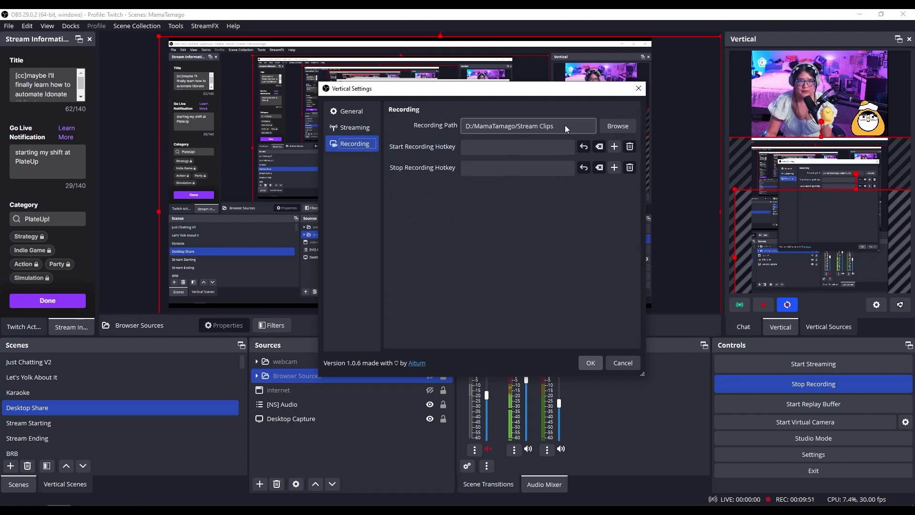
left_click(353, 114)
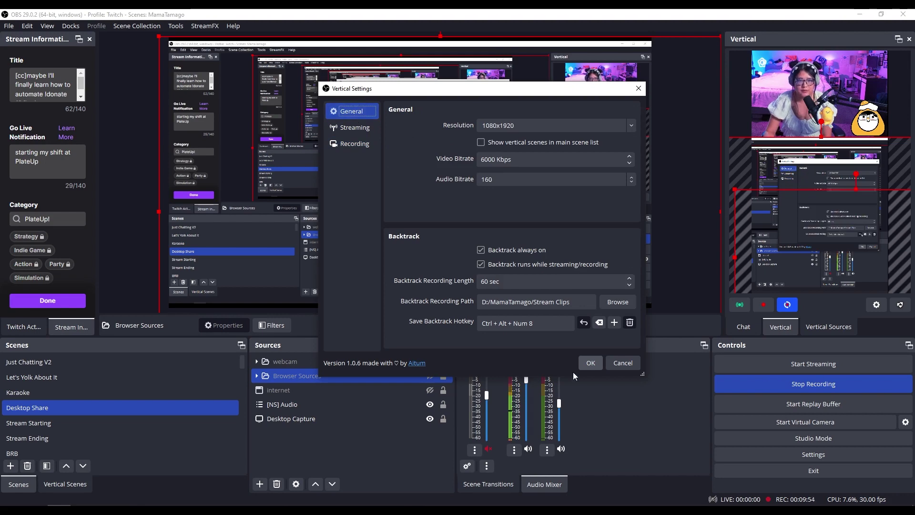
left_click(594, 363)
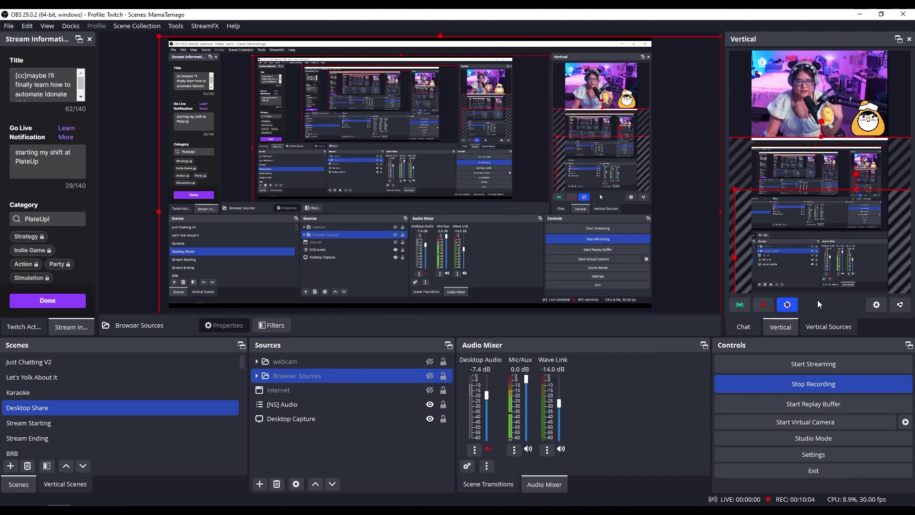
- Save a test backtrack clip, then delete it from the Stream Clips folder
left_click(792, 307)
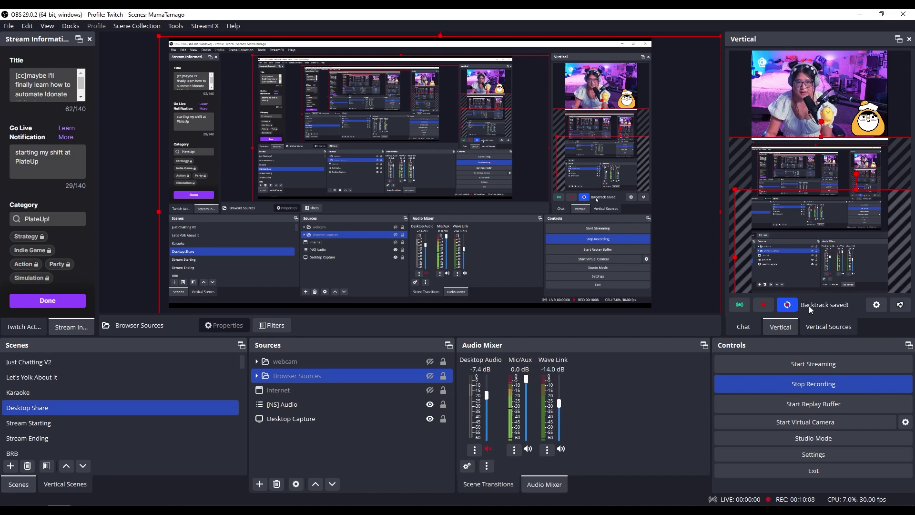
left_click(829, 309)
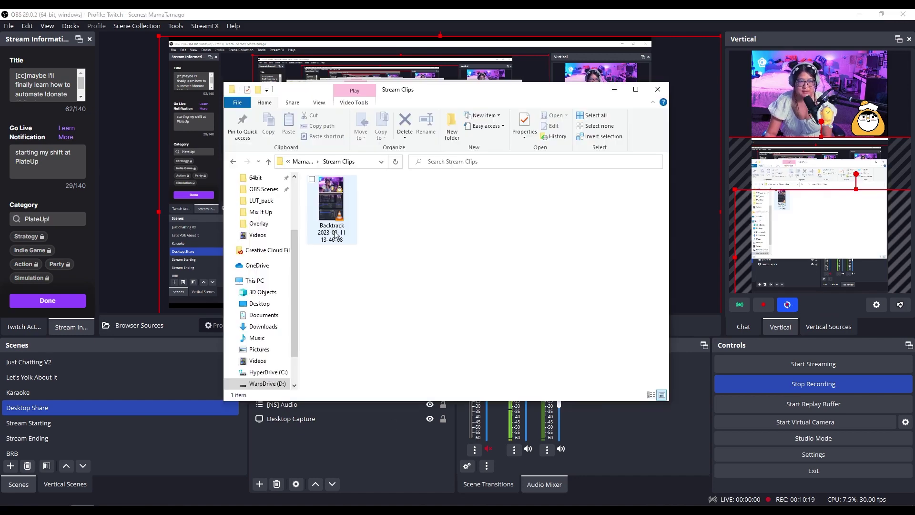
left_click(335, 234)
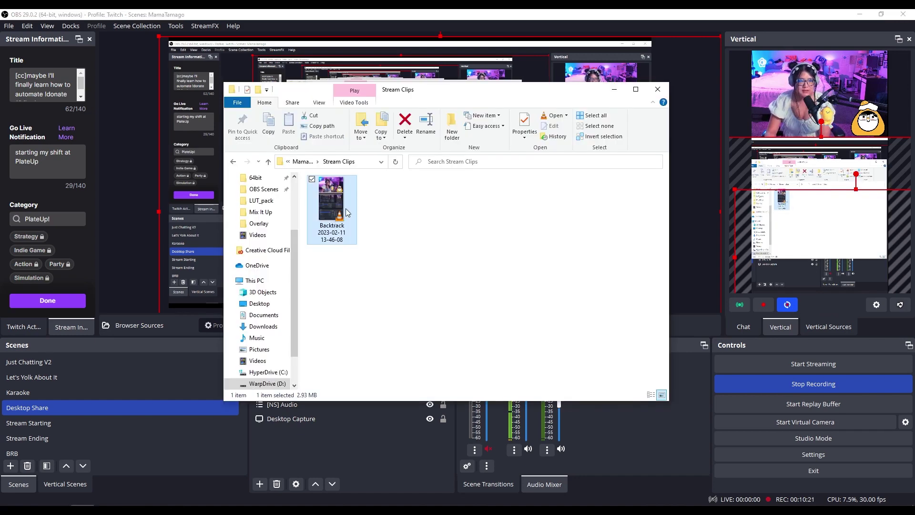
key("Delete")
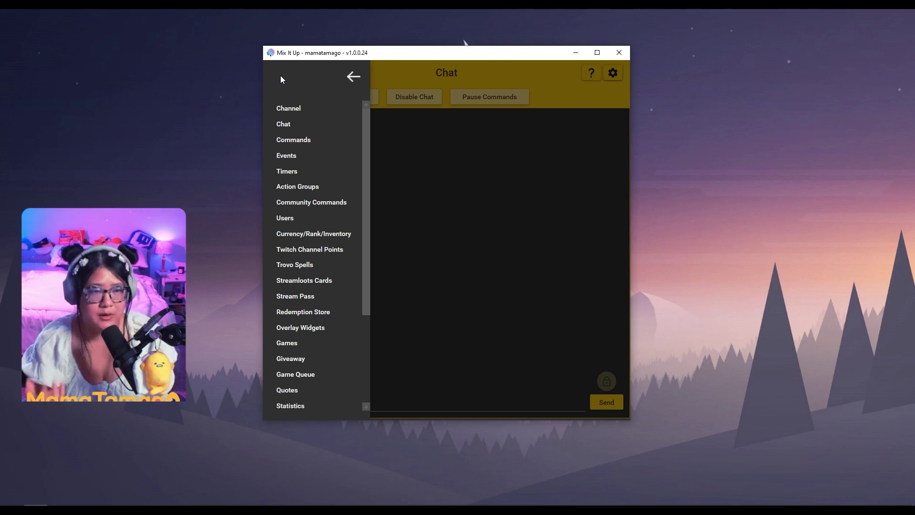
- Go to the Action Groups page from the navigation menu
left_click(302, 188)
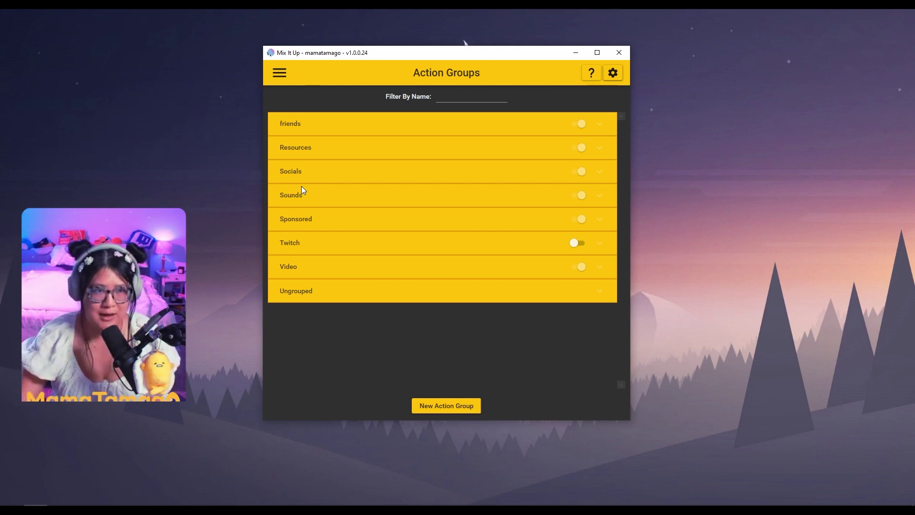
- Create a new action group named 'aitum clip' under the YouTube Tutorial command group
left_click(462, 405)
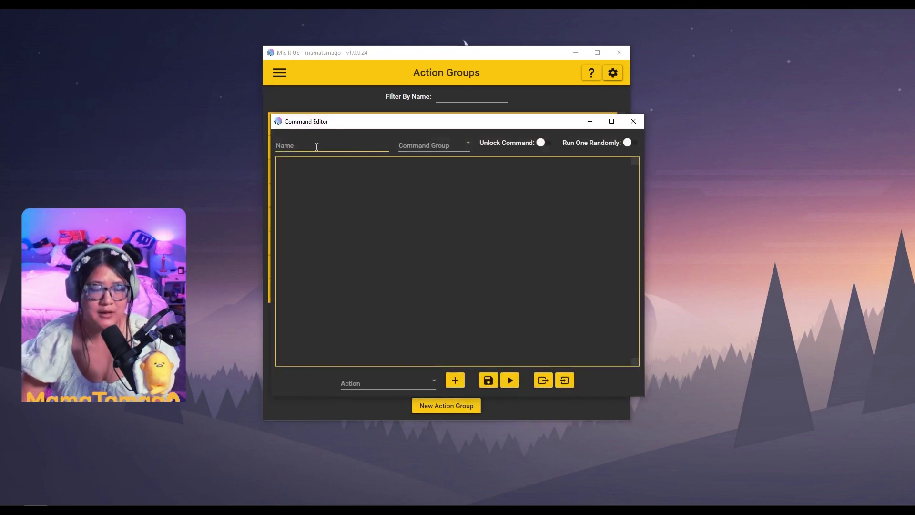
left_click(339, 146)
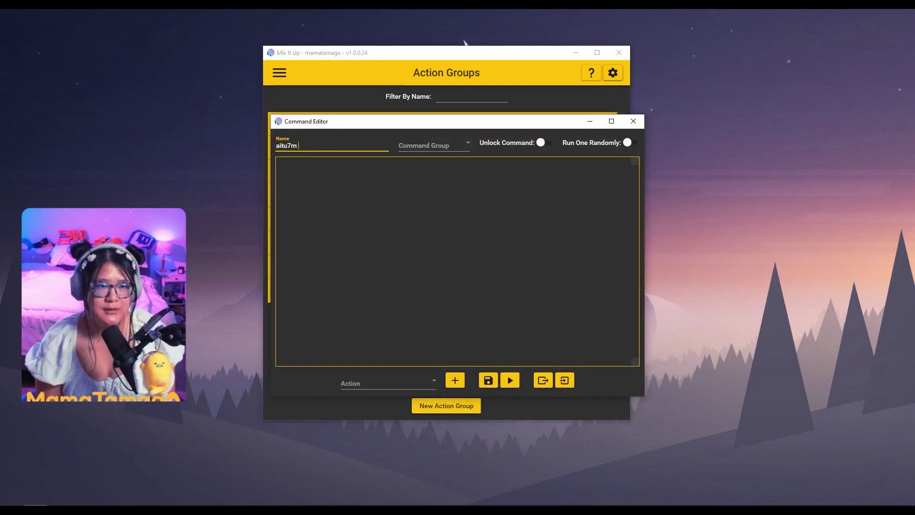
key("BackSpace")
key("BackSpace")
key("BackSpace")
type("um clip")
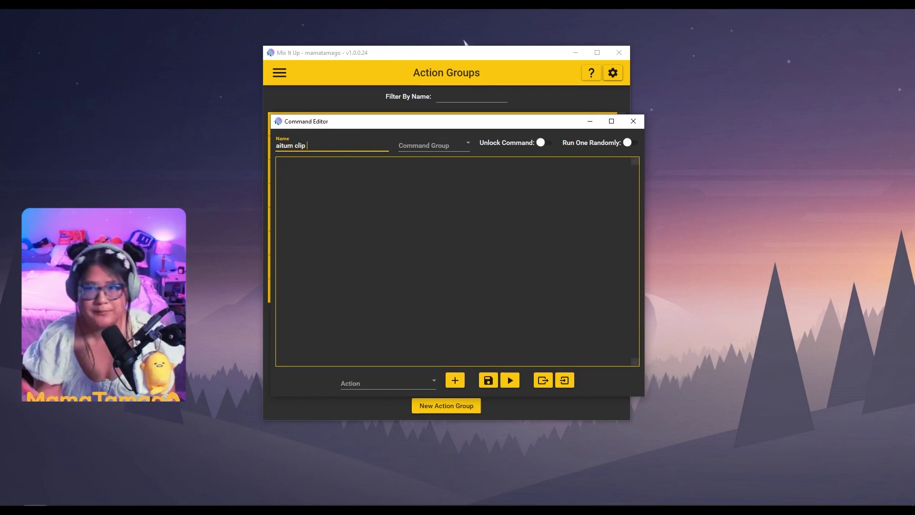
left_click(444, 149)
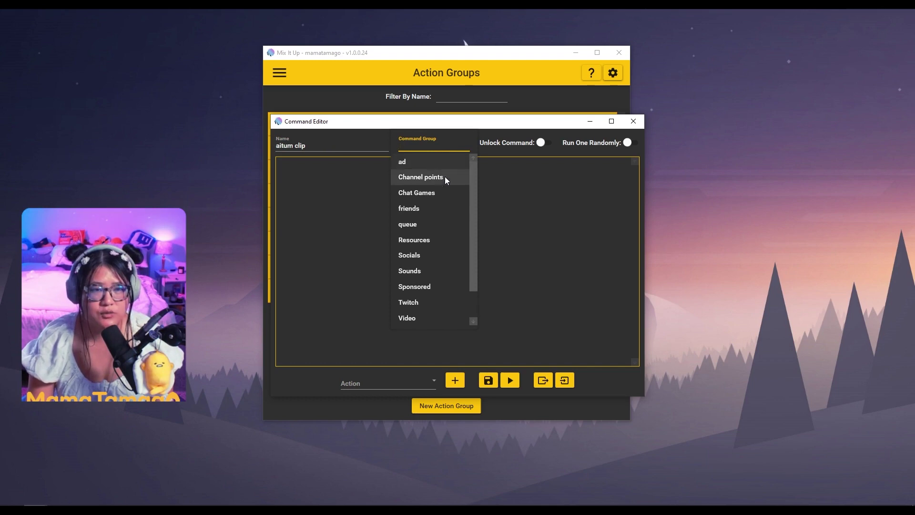
scroll(436, 272, "down", 1)
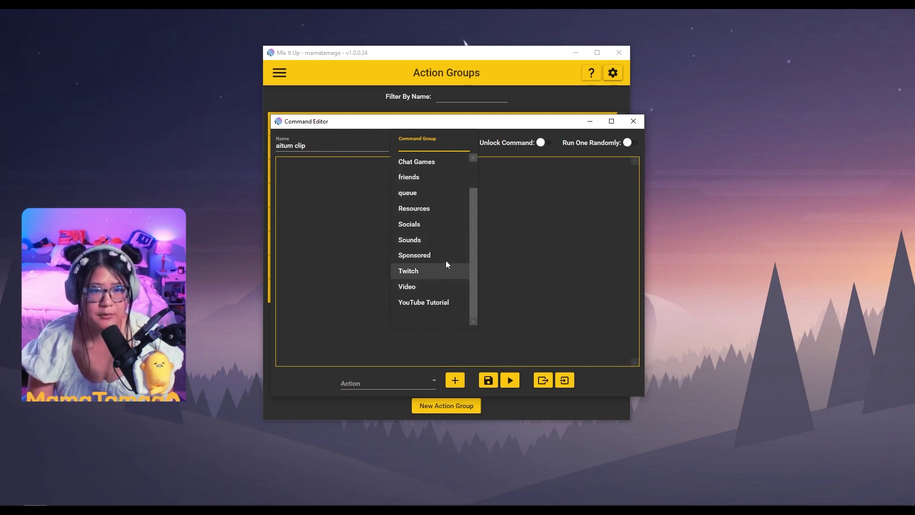
scroll(446, 286, "up", 1)
scroll(446, 303, "down", 1)
left_click(445, 303)
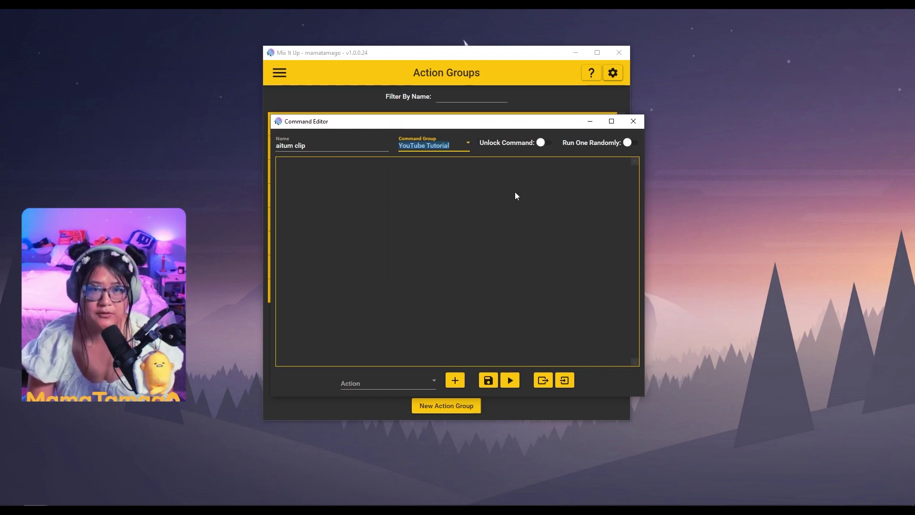
left_click(514, 169)
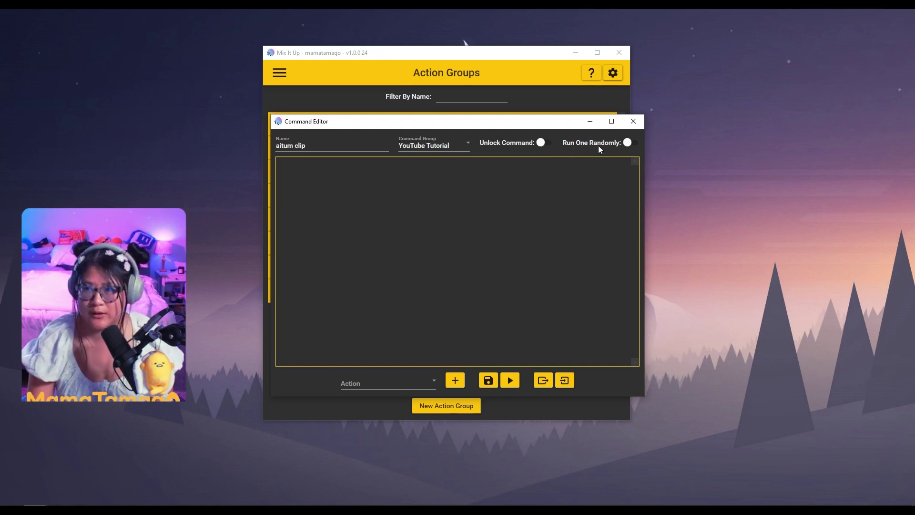
- Add an Input (Keyboard & Mouse) action pressing Num Pad 8 with Control and Alt
left_click(410, 382)
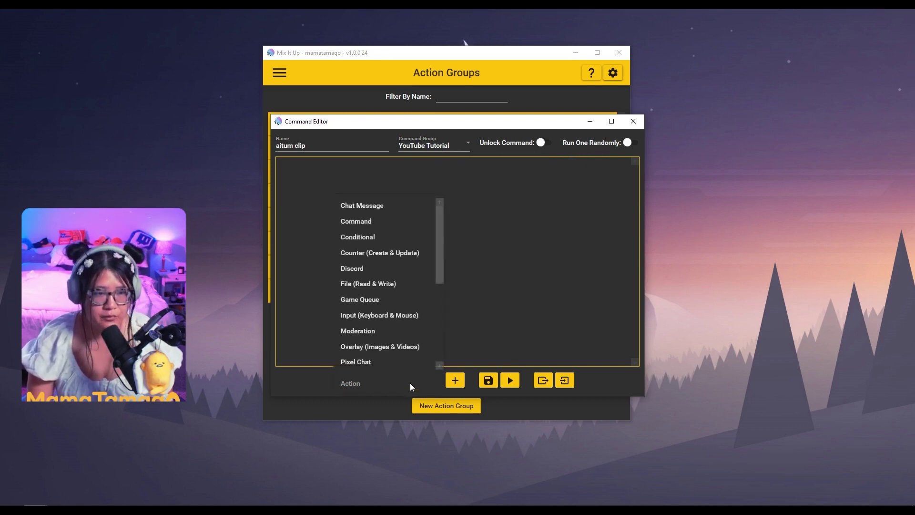
scroll(411, 291, "down", 1)
scroll(406, 267, "up", 1)
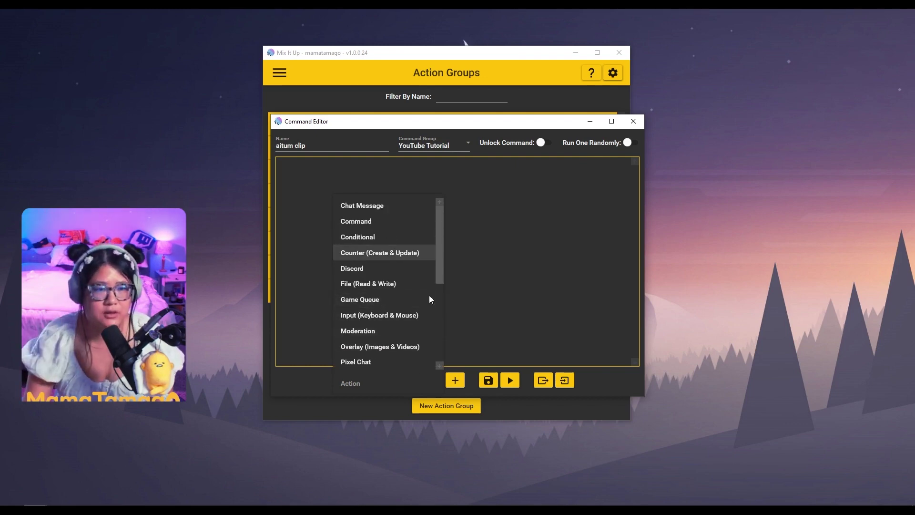
left_click(405, 316)
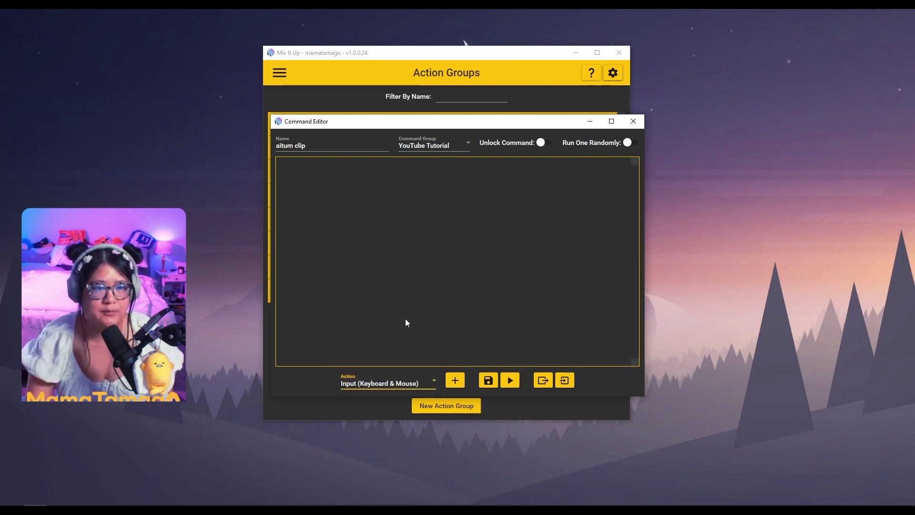
left_click(455, 380)
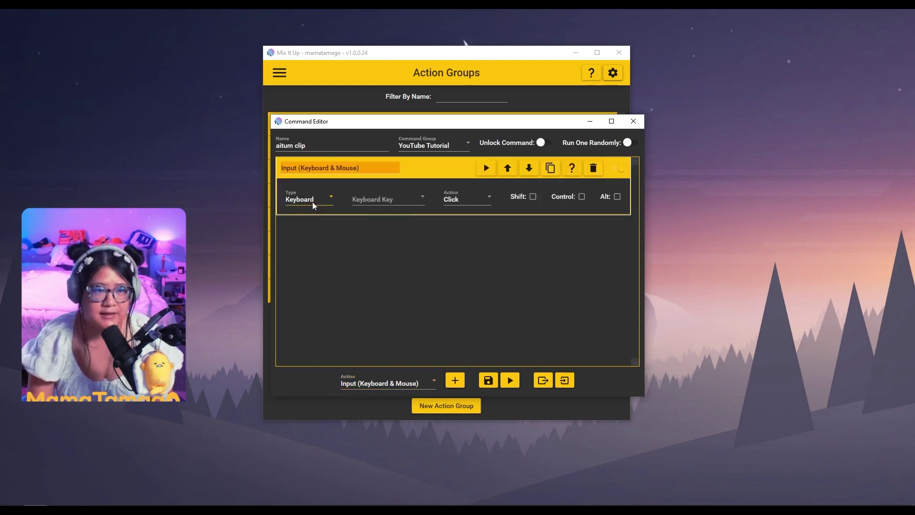
left_click(415, 201)
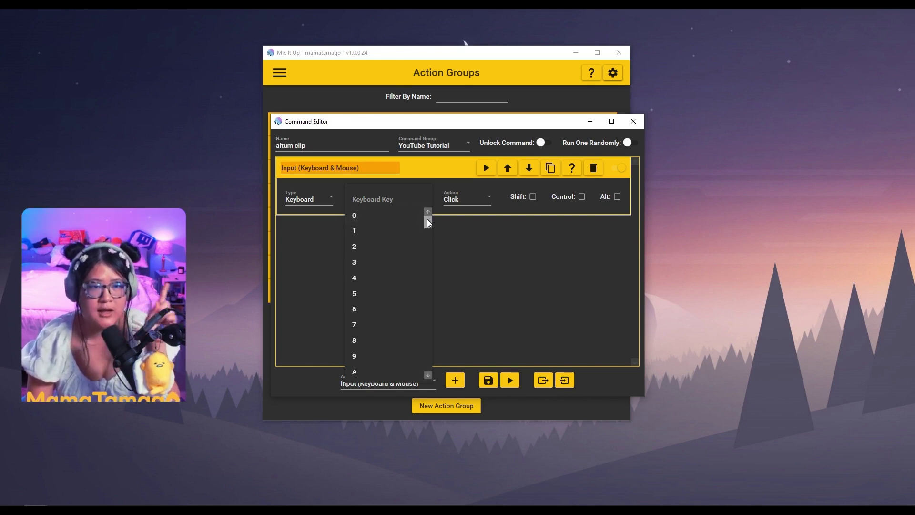
left_click_drag(428, 222, 424, 320)
left_click(400, 355)
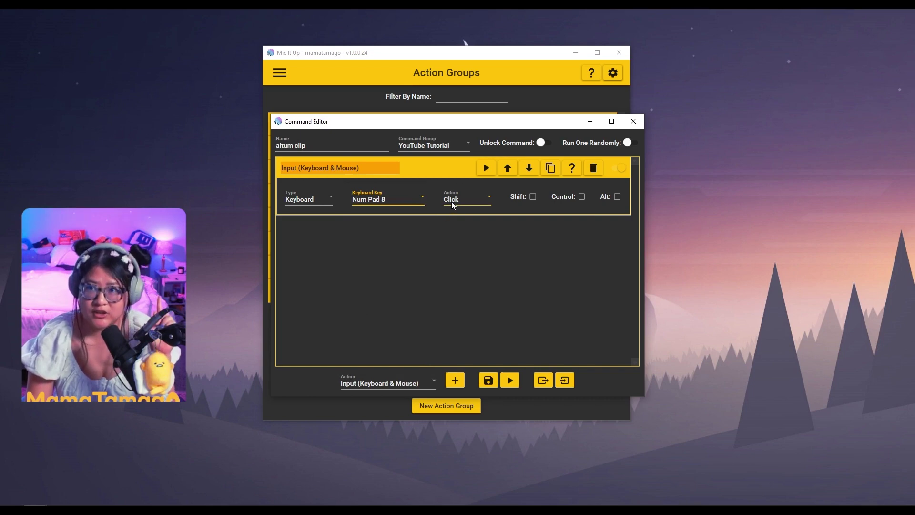
left_click(580, 196)
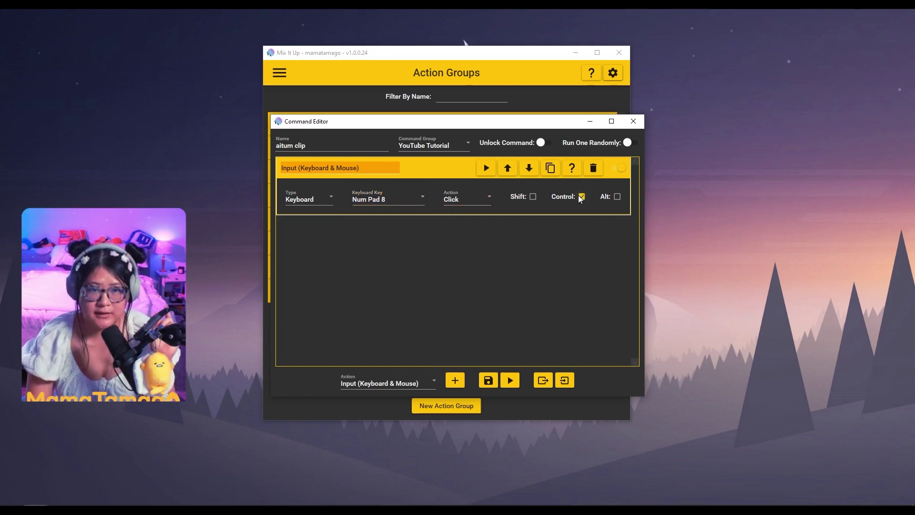
left_click(617, 197)
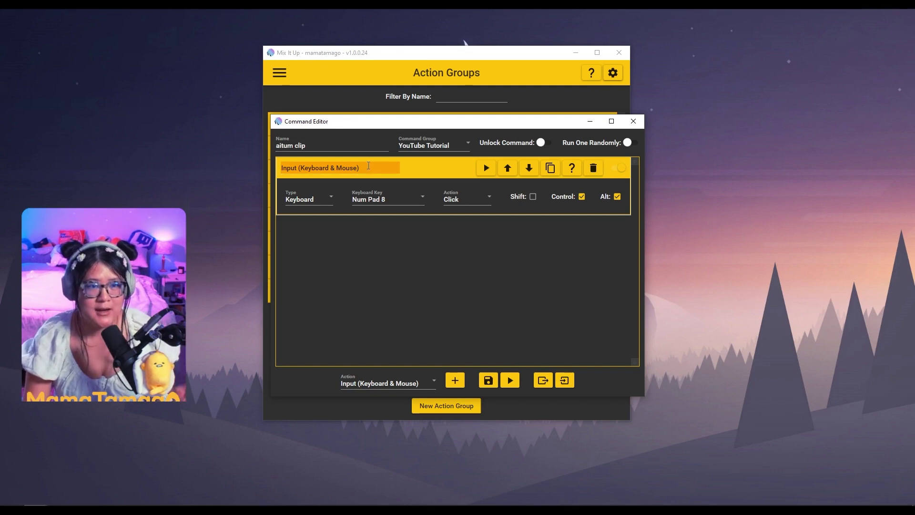
- Add a Twitch action of type Clip with Show Info In Chat switched on
left_click(386, 383)
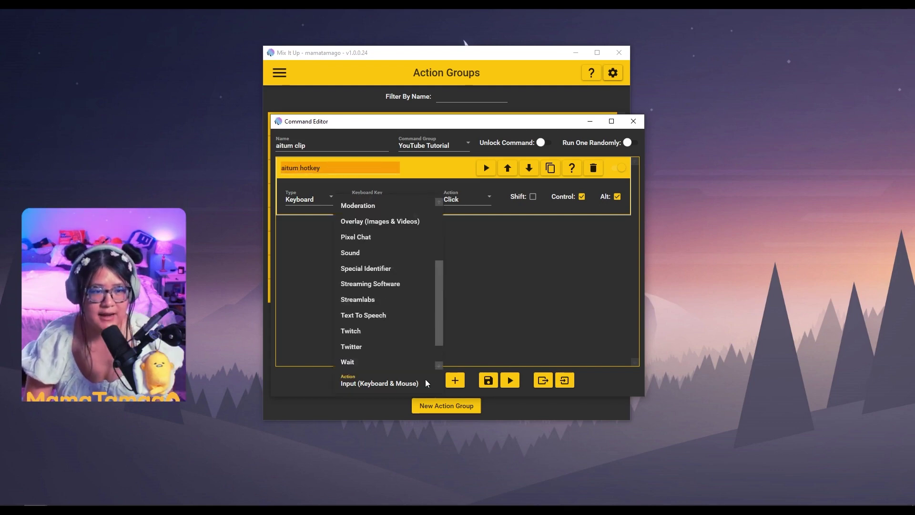
scroll(395, 265, "up", 3)
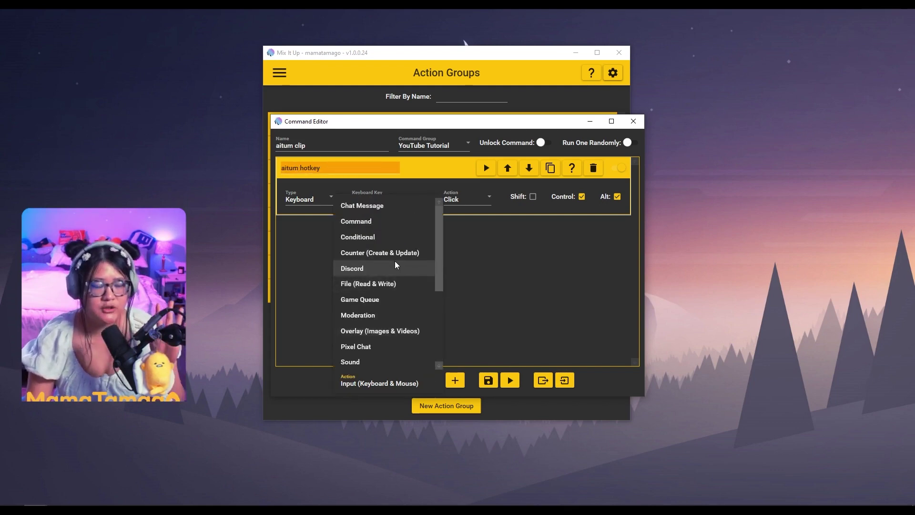
scroll(395, 265, "down", 3)
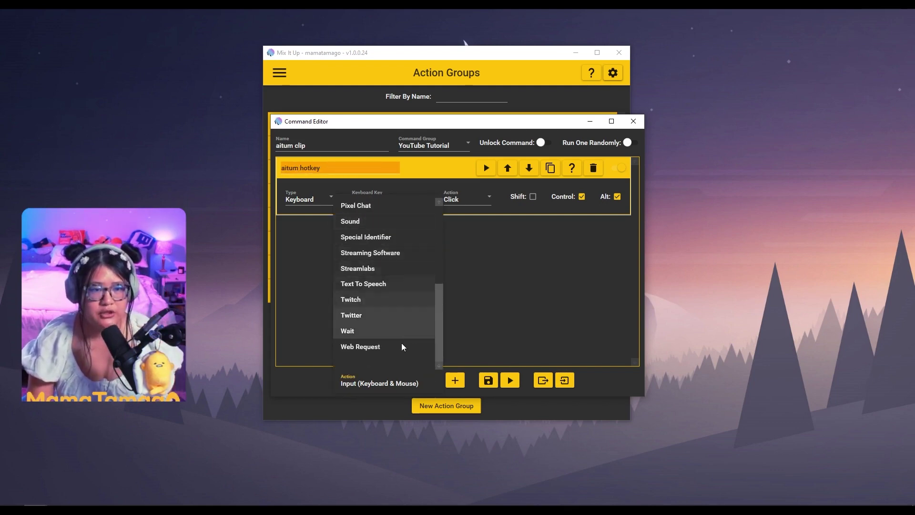
left_click(395, 301)
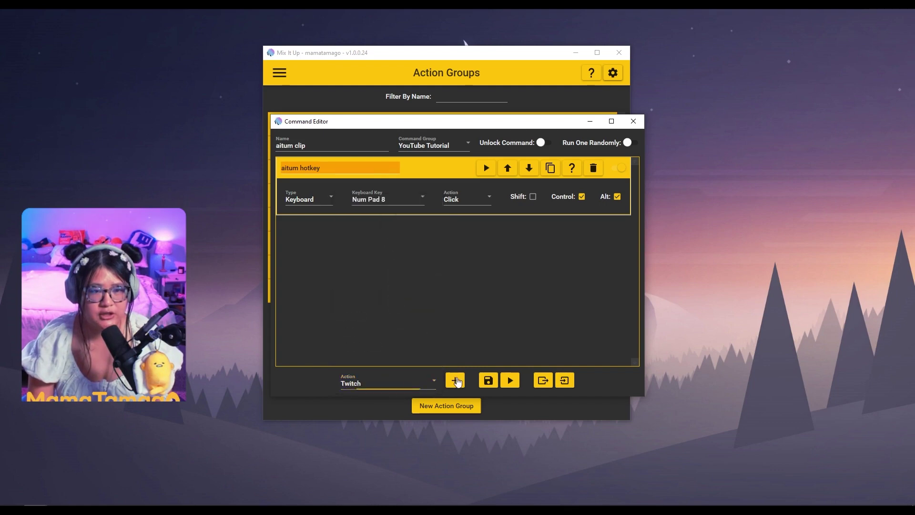
left_click(455, 380)
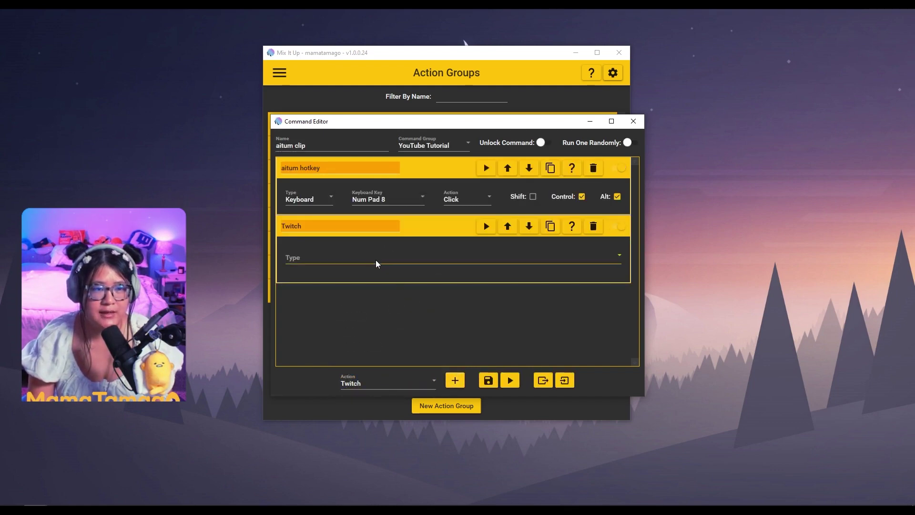
left_click(377, 264)
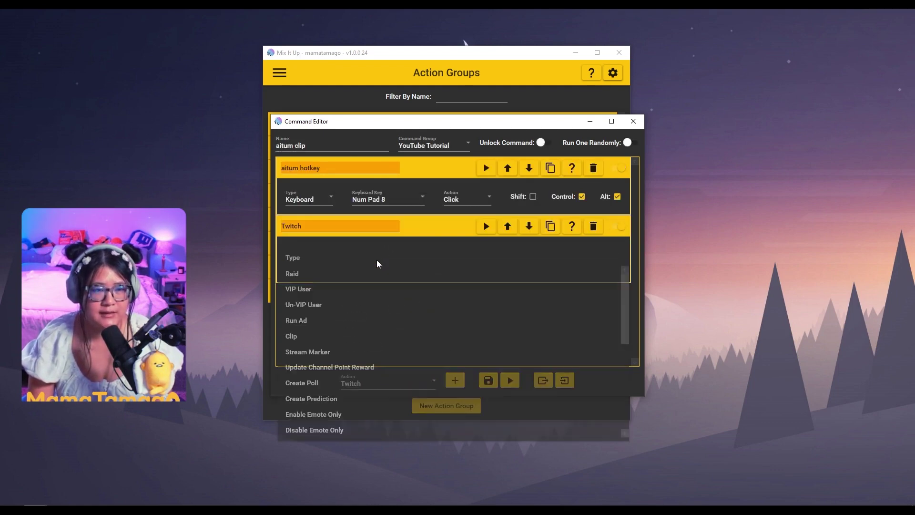
left_click(381, 336)
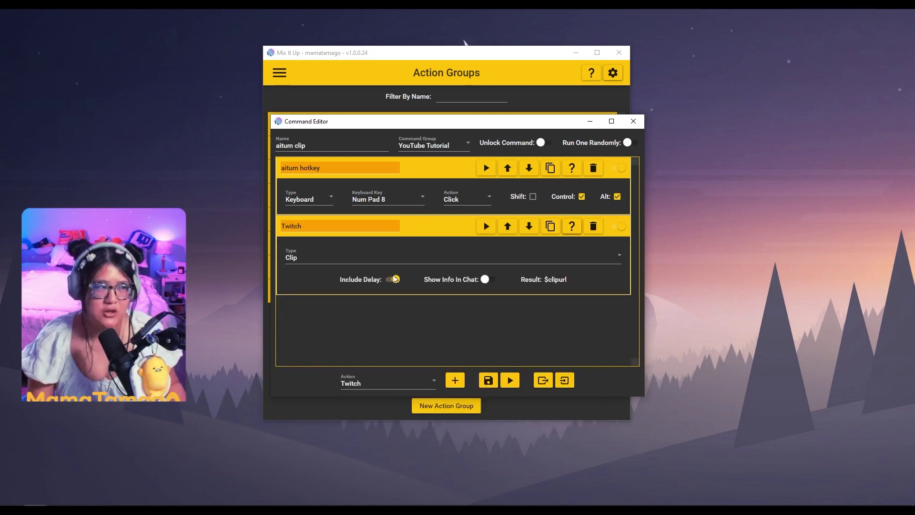
left_click(487, 280)
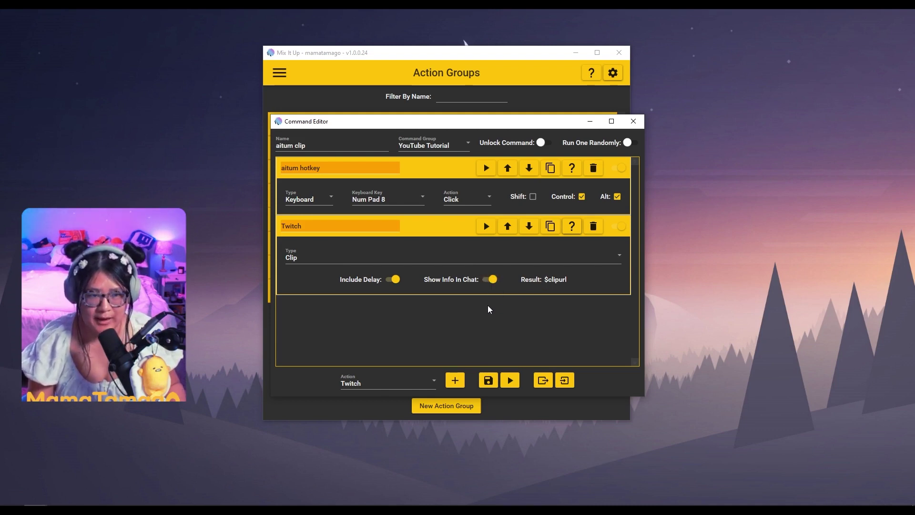
- Add a Chat Message action: 'thanks for clipping, it helps me make outside content $clipurl'
left_click(411, 383)
left_click(362, 205)
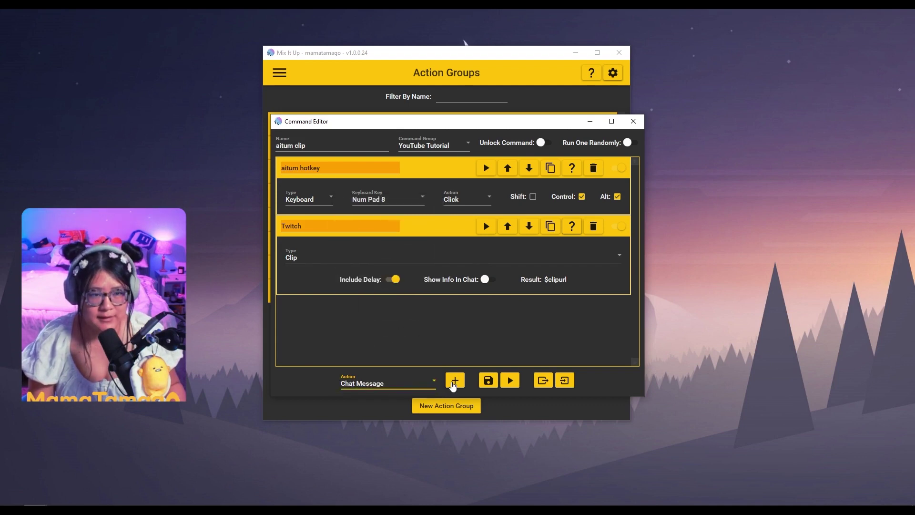
left_click(454, 381)
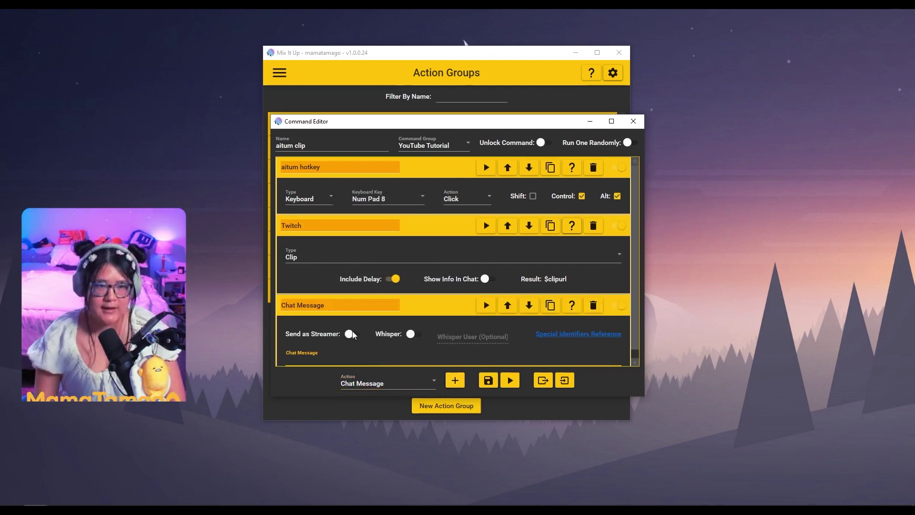
type("thanks for clipping")
type(", it hel")
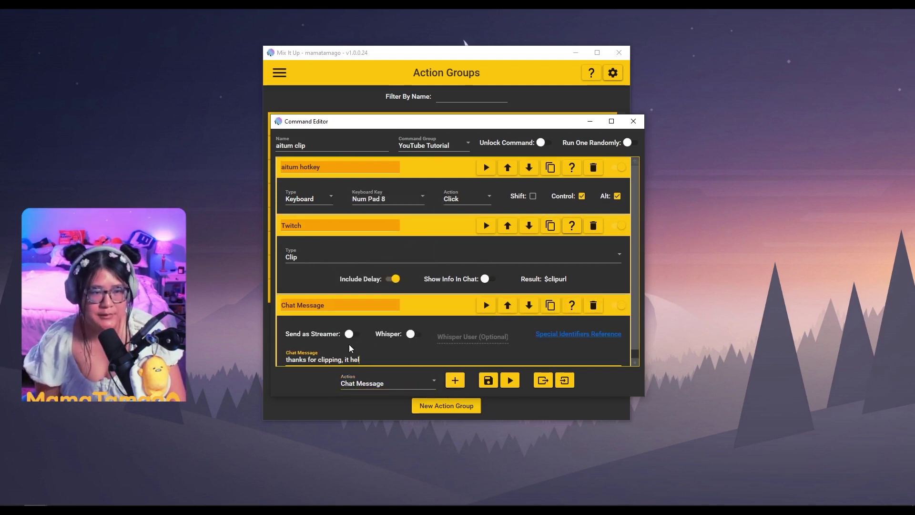
type("ps me make outside content ")
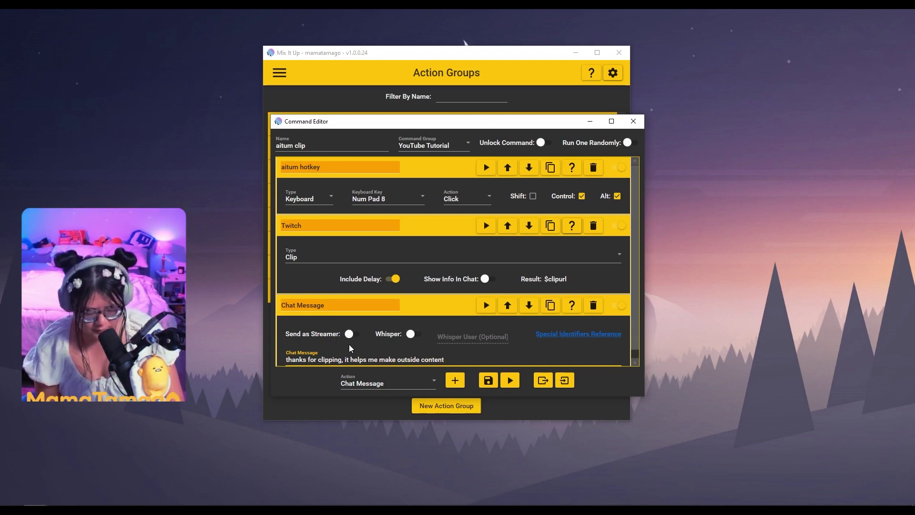
type("$clipurl")
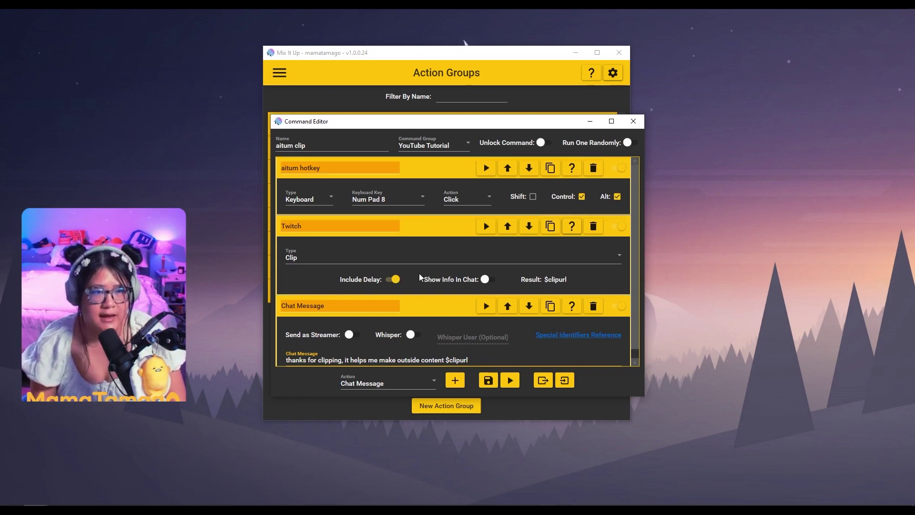
scroll(431, 324, "down", 1)
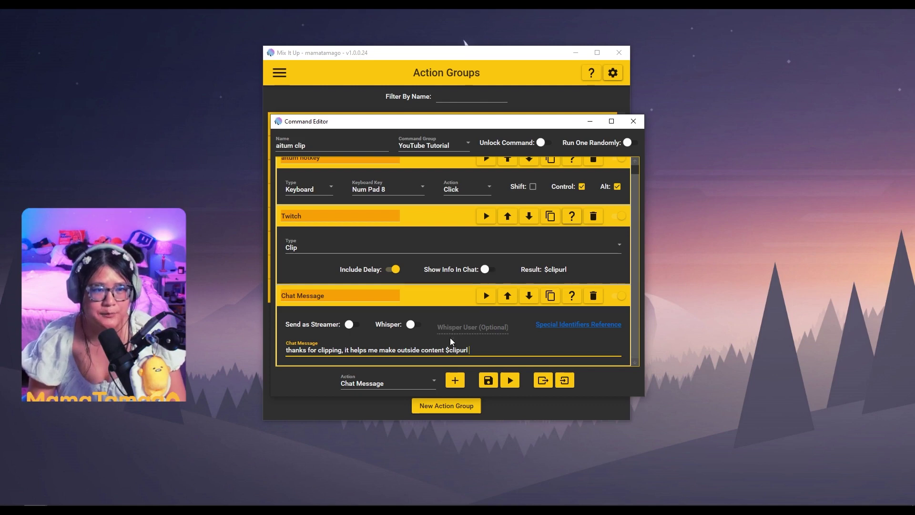
scroll(451, 339, "up", 1)
- Save the action group and start a new command with trigger 'aclip' in YouTube Tutorial
left_click(488, 379)
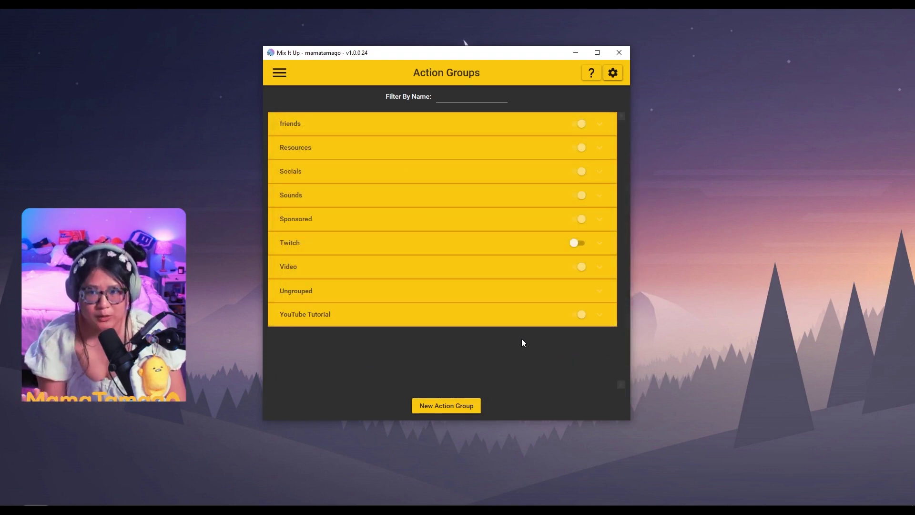
left_click(277, 72)
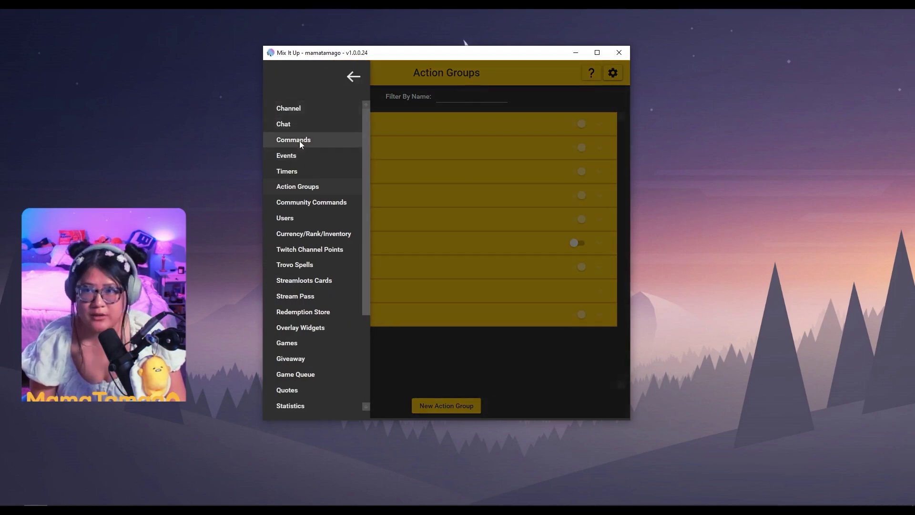
left_click(293, 139)
left_click(446, 401)
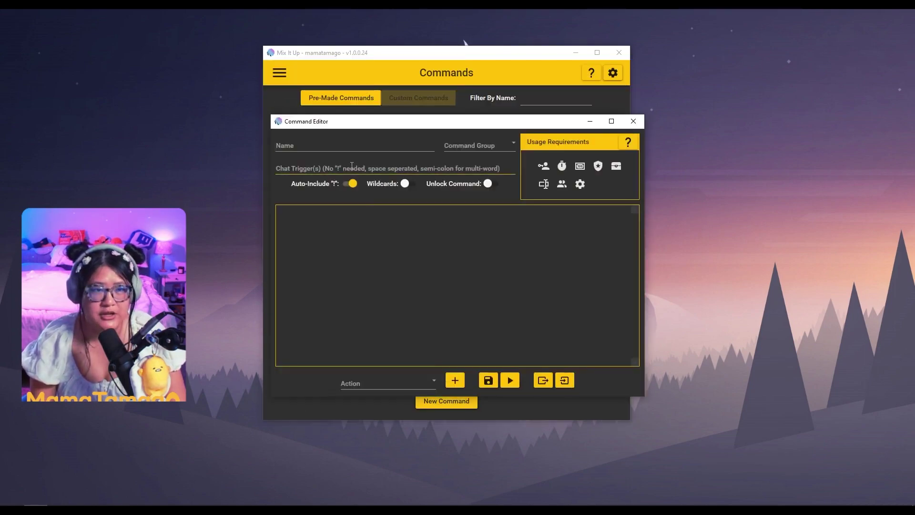
left_click(339, 150)
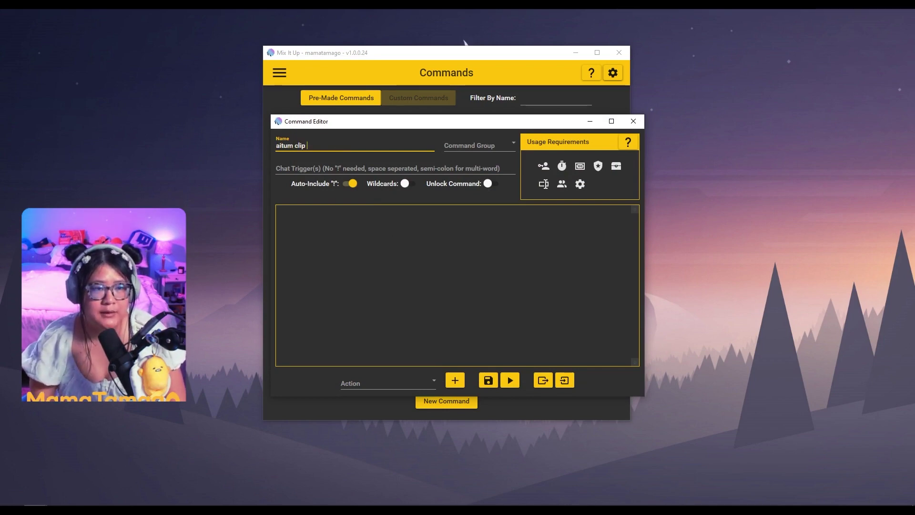
left_click(348, 169)
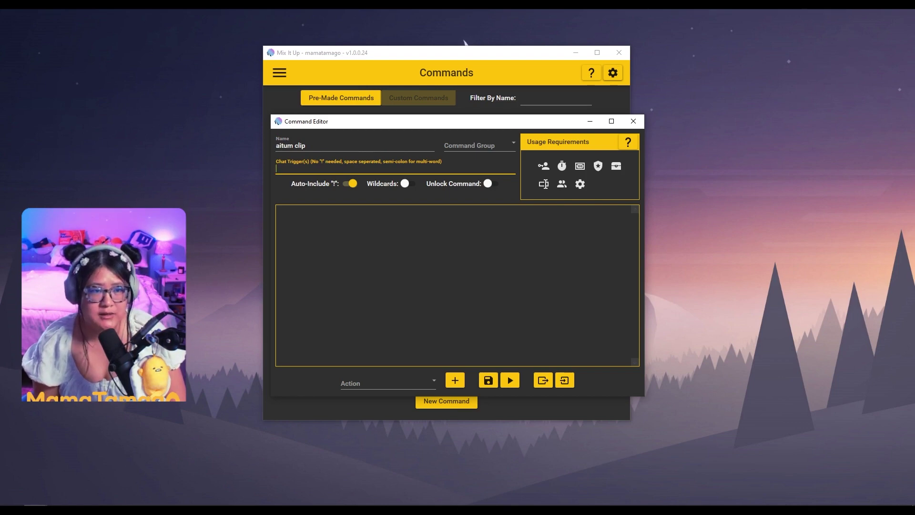
type("aclip")
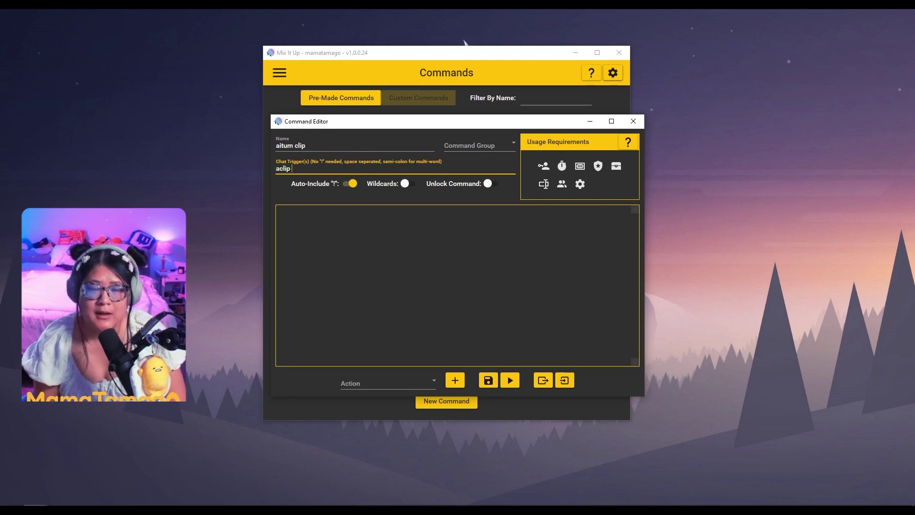
left_click(485, 145)
scroll(487, 215, "down", 1)
left_click(478, 307)
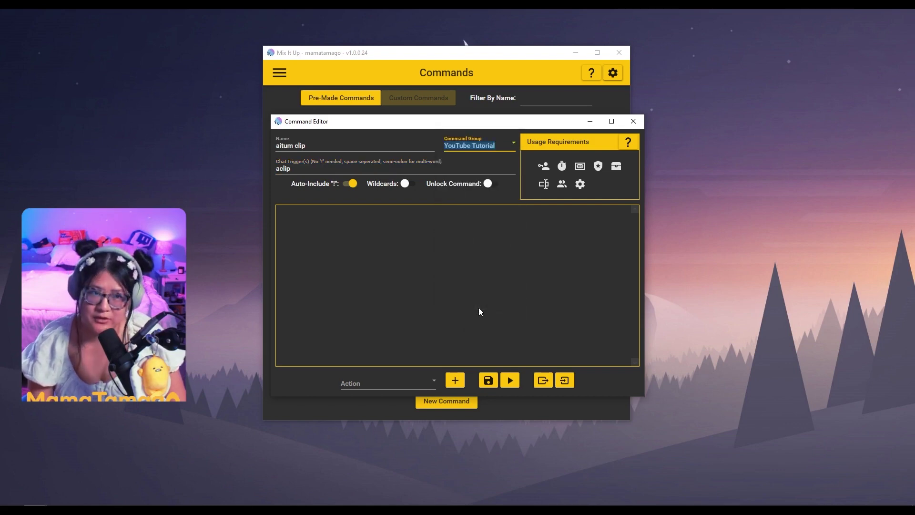
- Add a Command action running the 'aitum clip' action group and save the aclip command
left_click(395, 382)
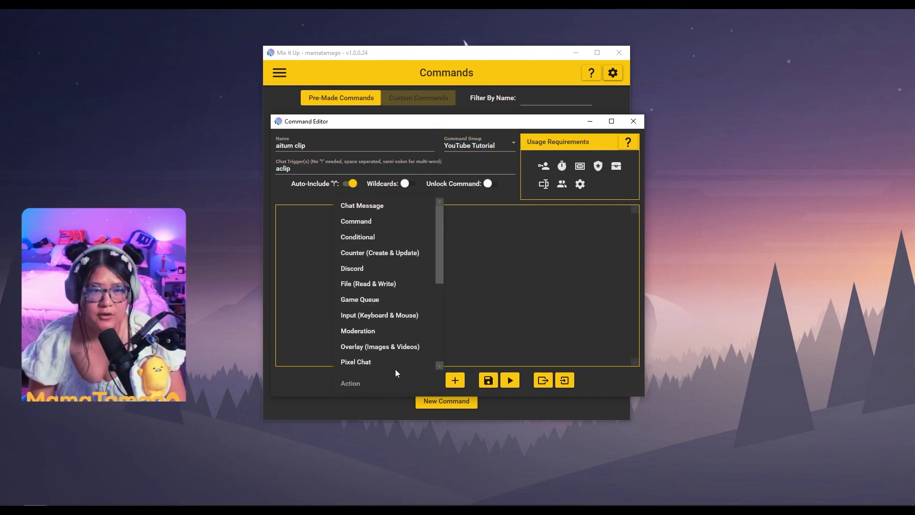
left_click(395, 224)
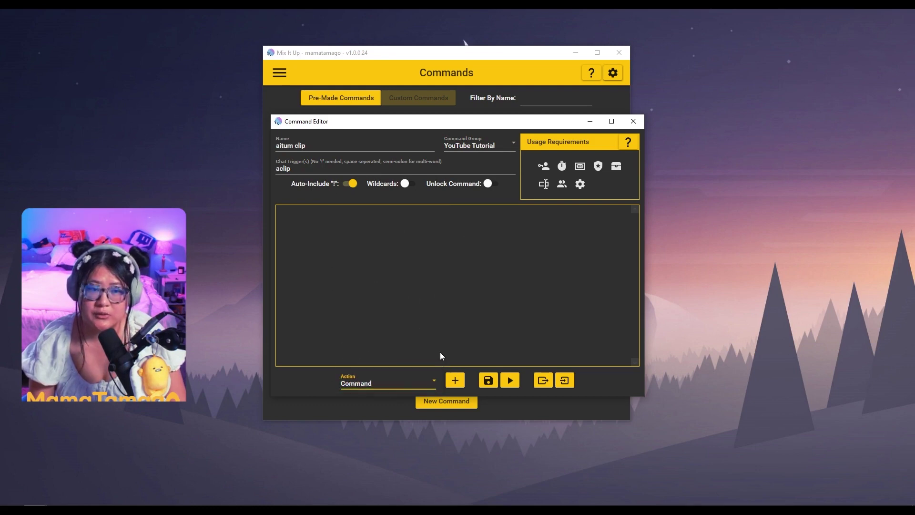
left_click(453, 383)
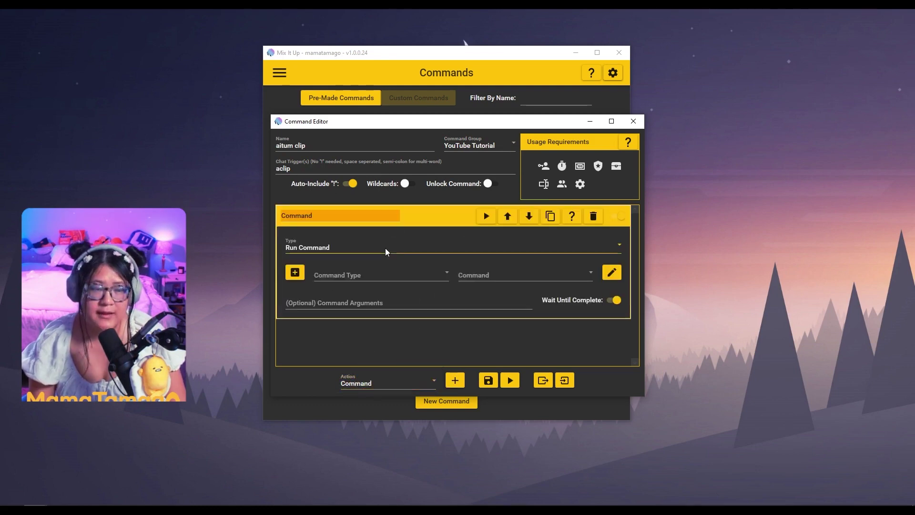
left_click(398, 281)
left_click(401, 291)
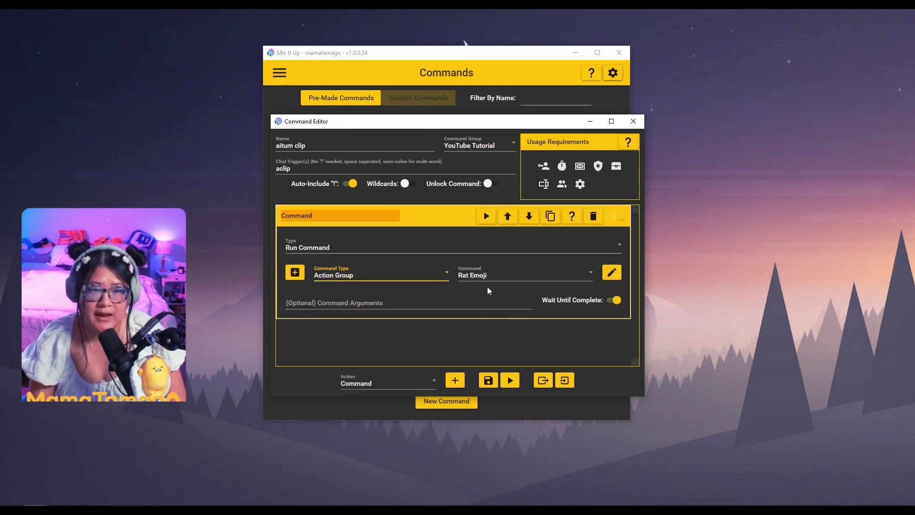
left_click(500, 281)
scroll(545, 352, "down", 3)
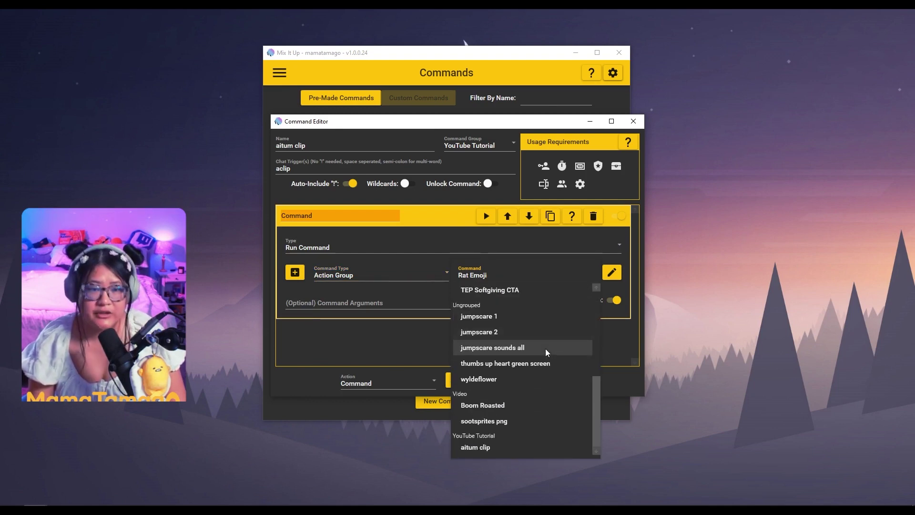
left_click(498, 448)
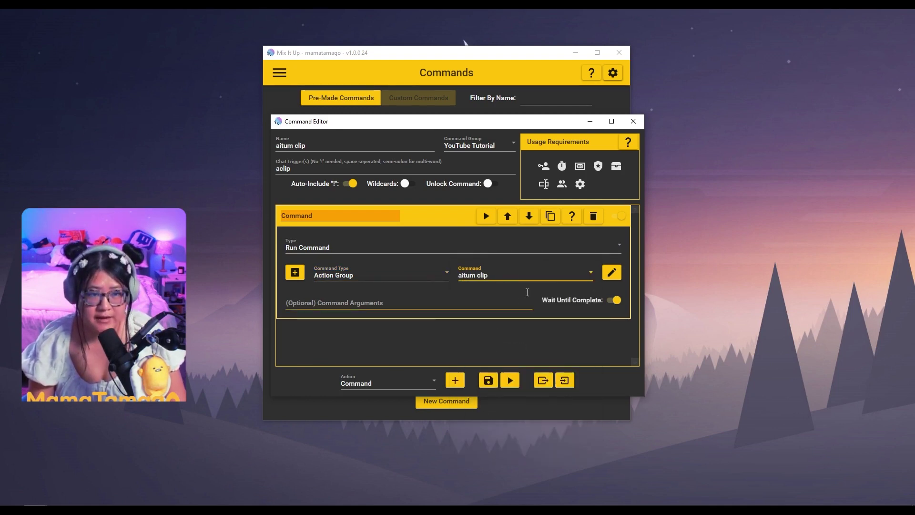
left_click(493, 382)
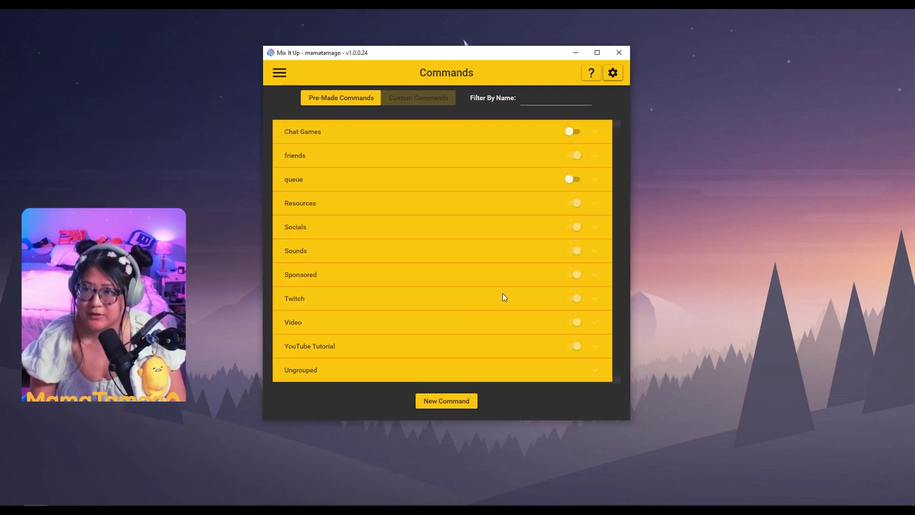
- Post '!aclip' in OBS's Twitch chat dock to trigger the bot's clip replies
key("alt+Tab")
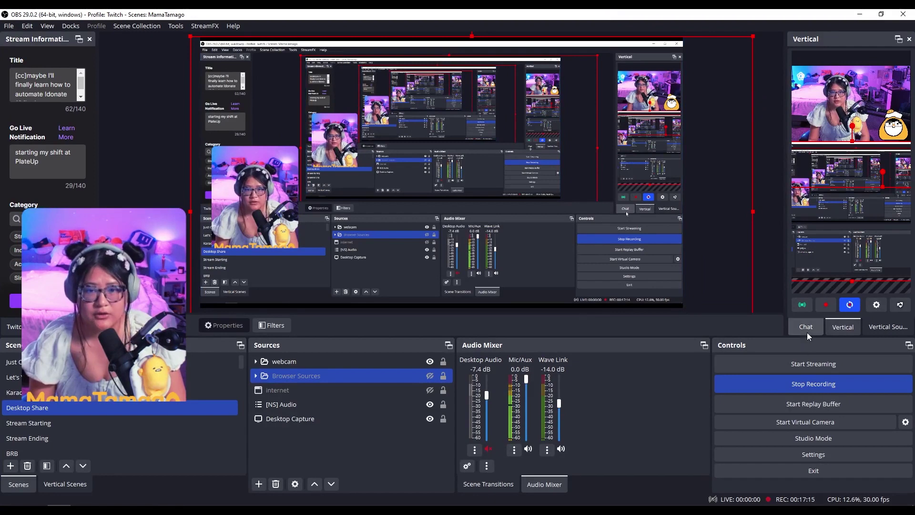
left_click(848, 279)
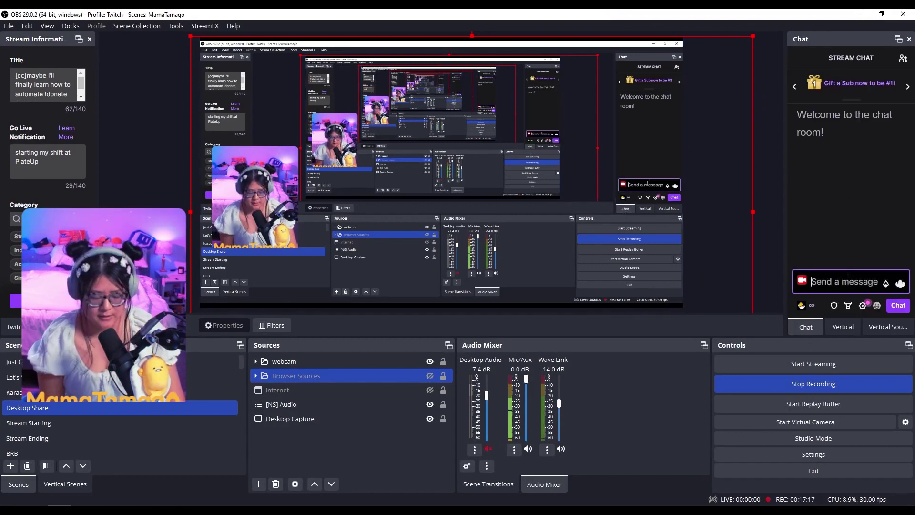
type("!aclip")
key("Return")
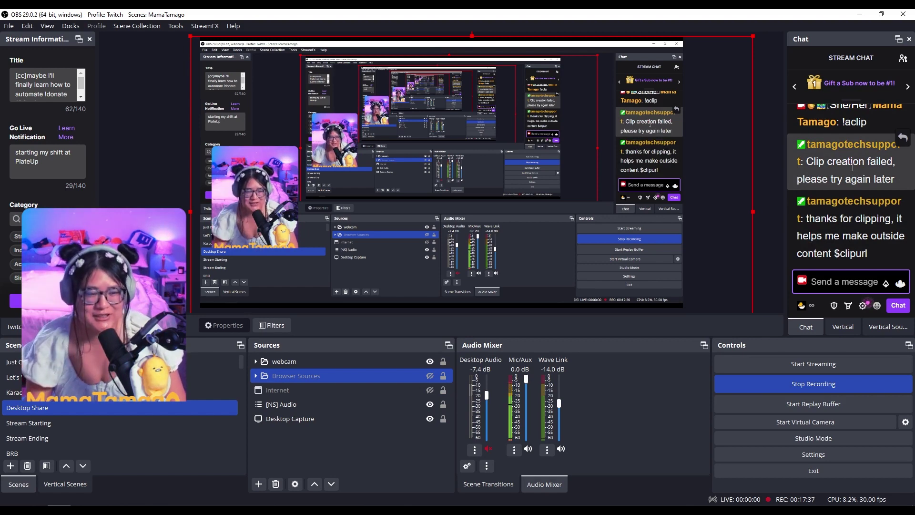
- Check the Stream Clips folder for the Backtrack clip, then minimize the folder window
left_click(116, 498)
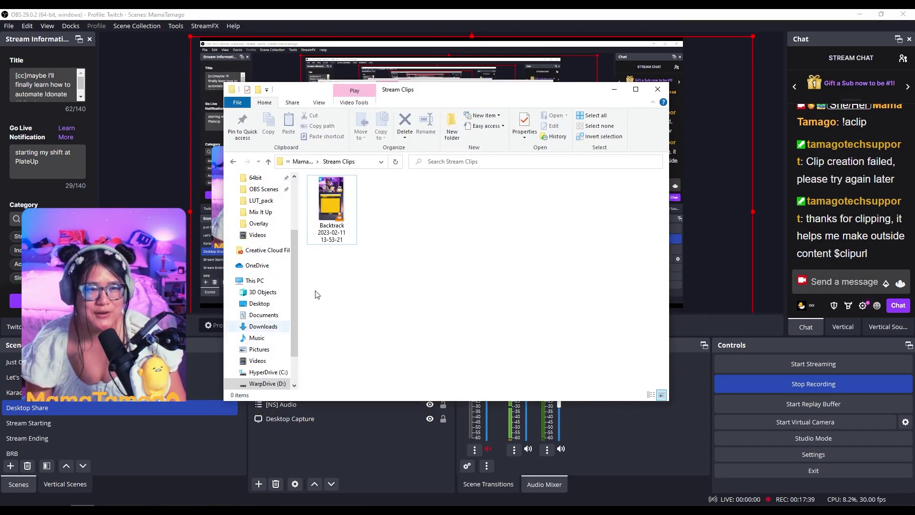
left_click_drag(365, 85, 455, 75)
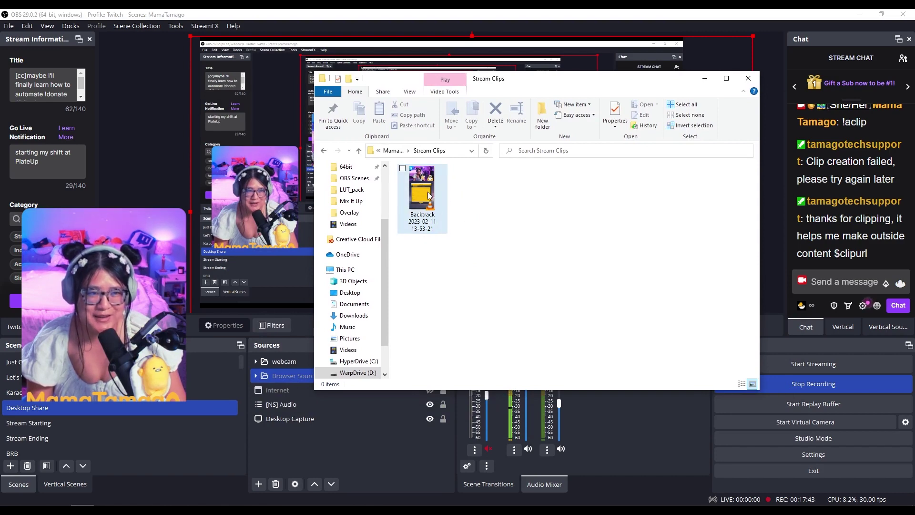
left_click(704, 78)
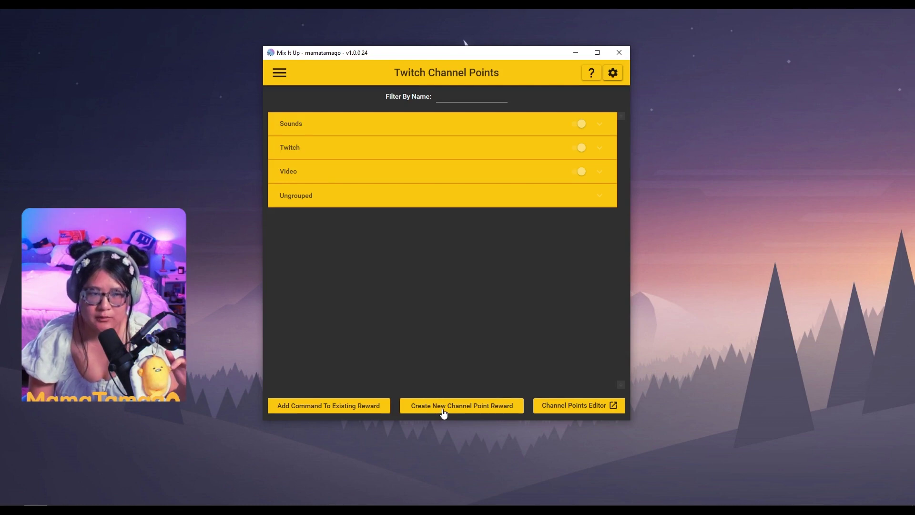
- Add a command to the existing aclip reward, filed under the YouTube Tutorial group
left_click(372, 410)
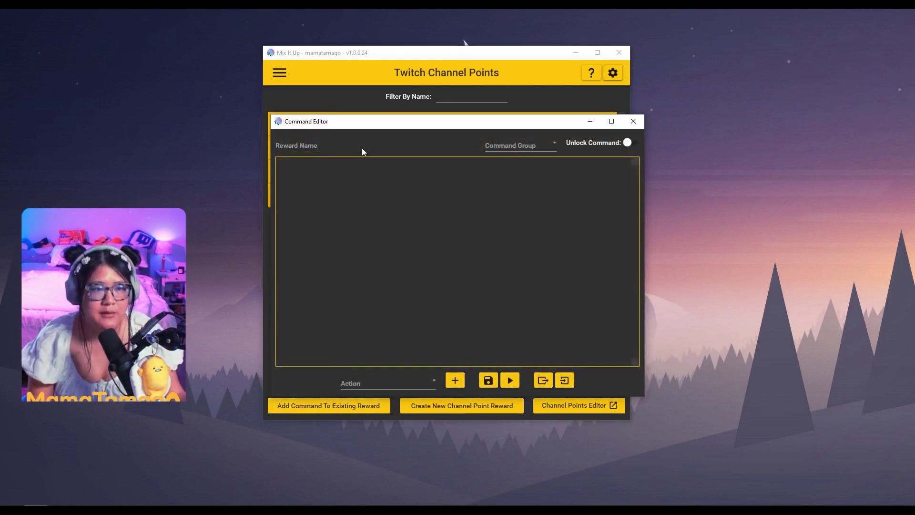
left_click(362, 148)
left_click(345, 193)
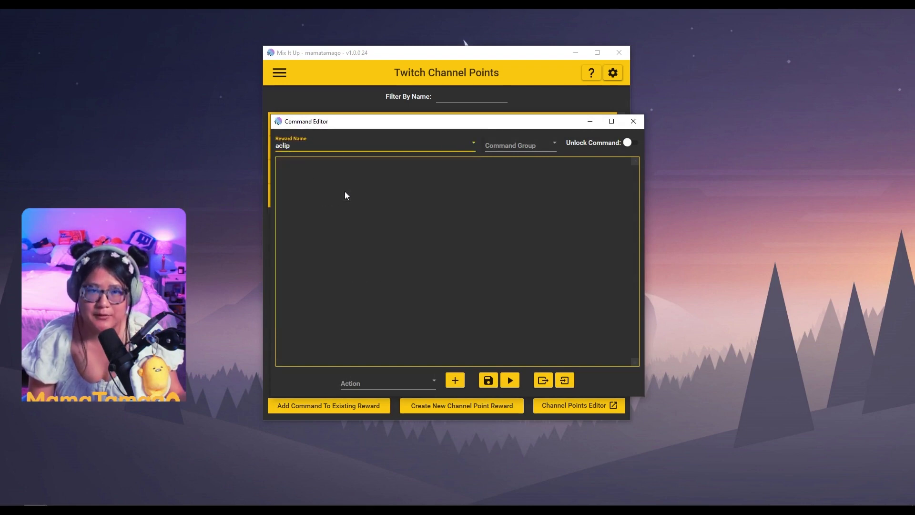
left_click(533, 144)
scroll(539, 265, "down", 1)
left_click(532, 299)
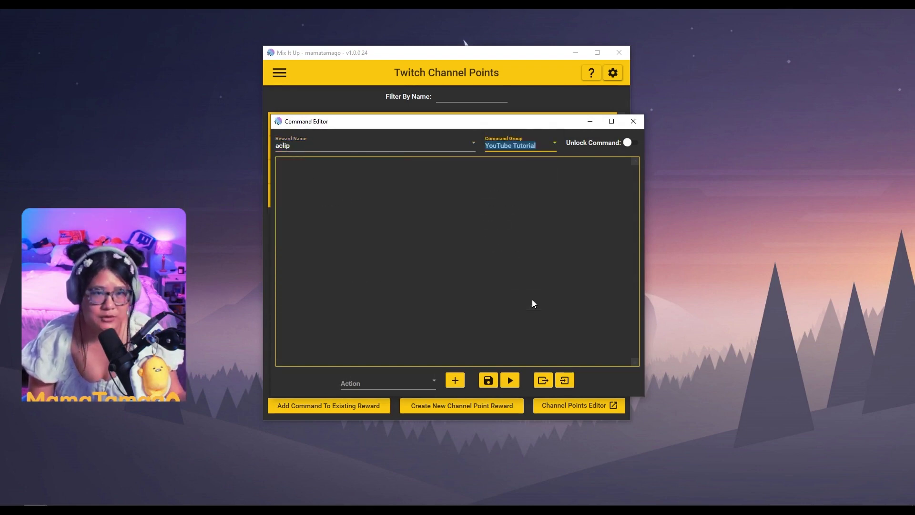
- Give the aclip reward a Run Command action for the 'aitum clip' action group and save
left_click(379, 385)
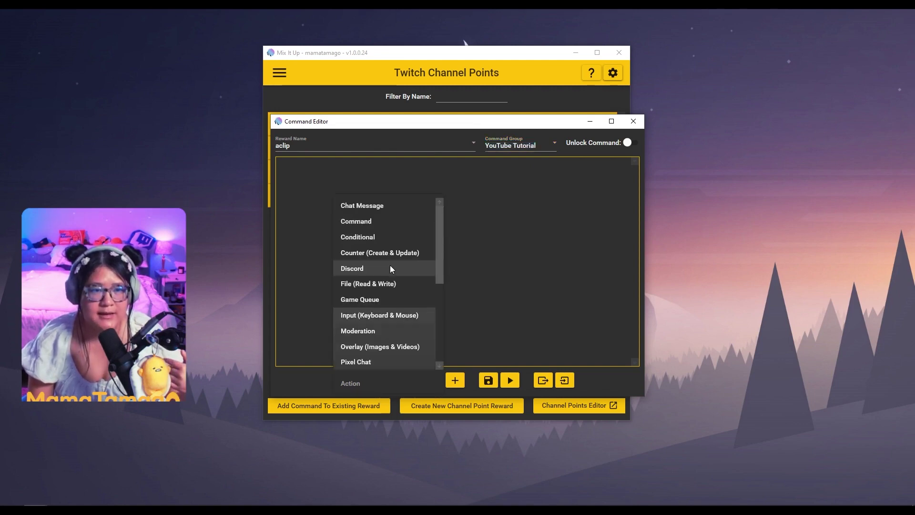
left_click(381, 224)
left_click(455, 382)
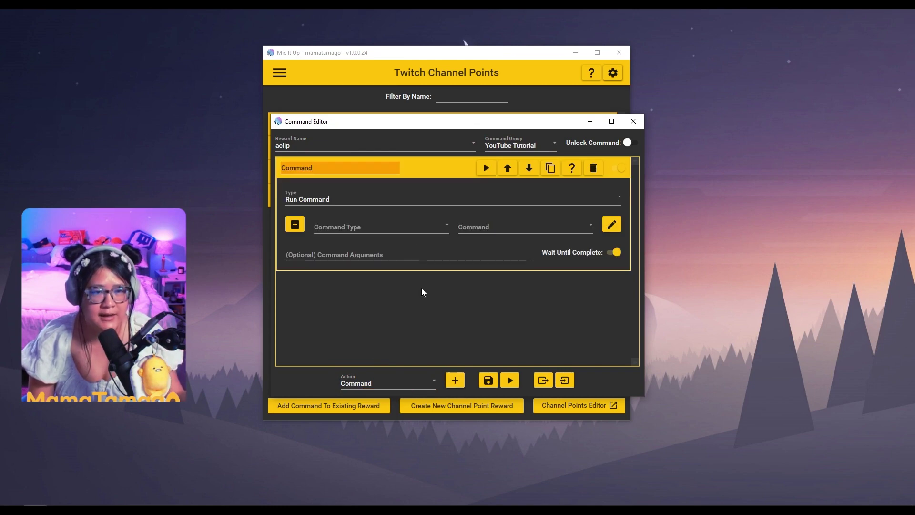
left_click(396, 233)
left_click(365, 241)
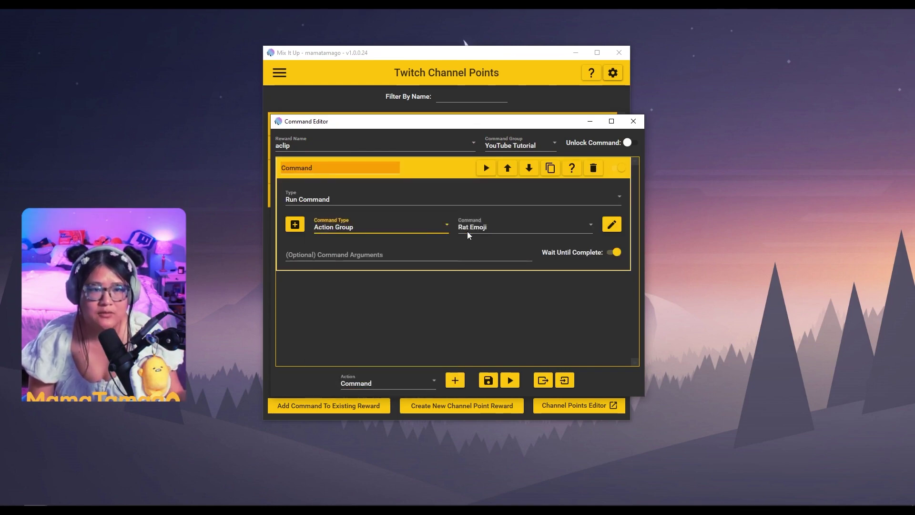
left_click(487, 232)
scroll(510, 362, "down", 3)
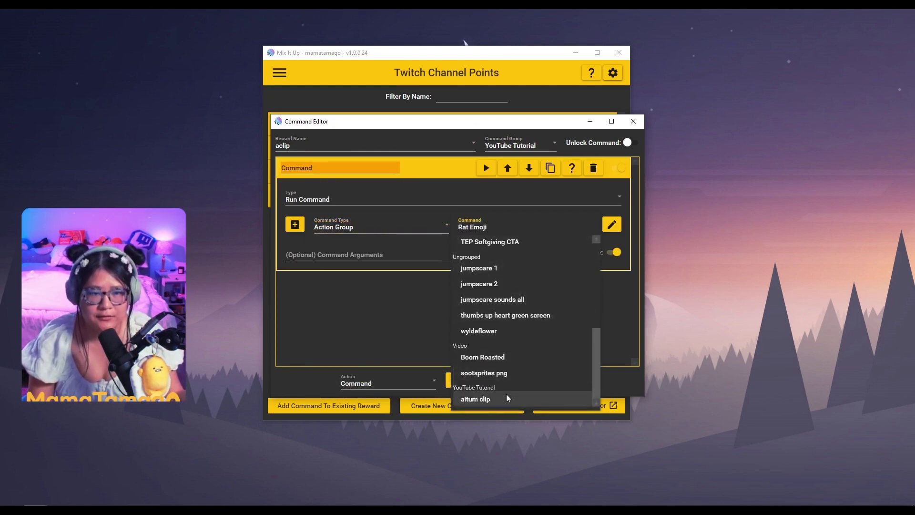
left_click(488, 395)
left_click(488, 380)
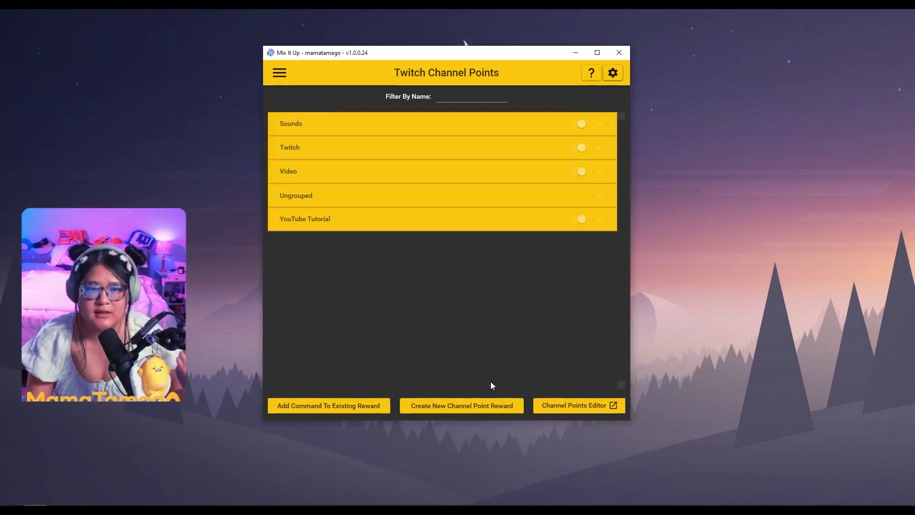
- Widen OBS's chat panel, view and close the aclip reward details, then minimize OBS
key("alt+Tab")
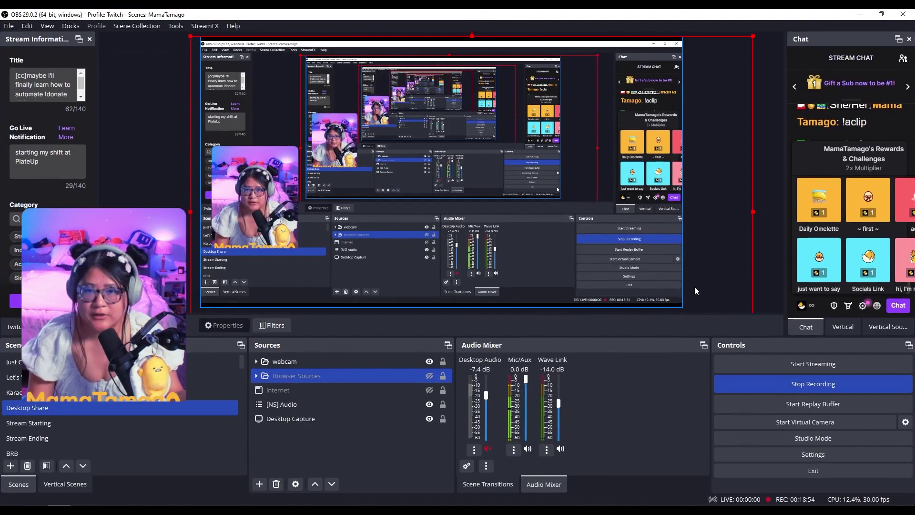
left_click_drag(785, 288, 745, 288)
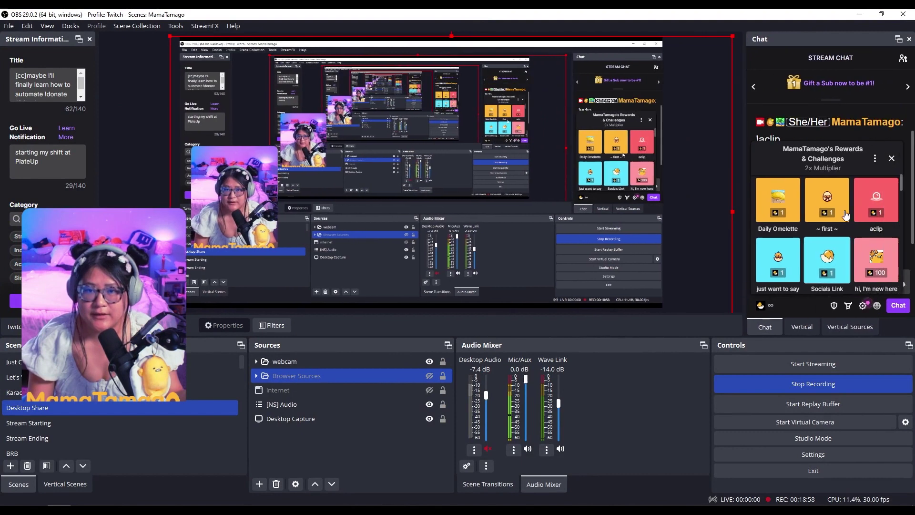
left_click(873, 196)
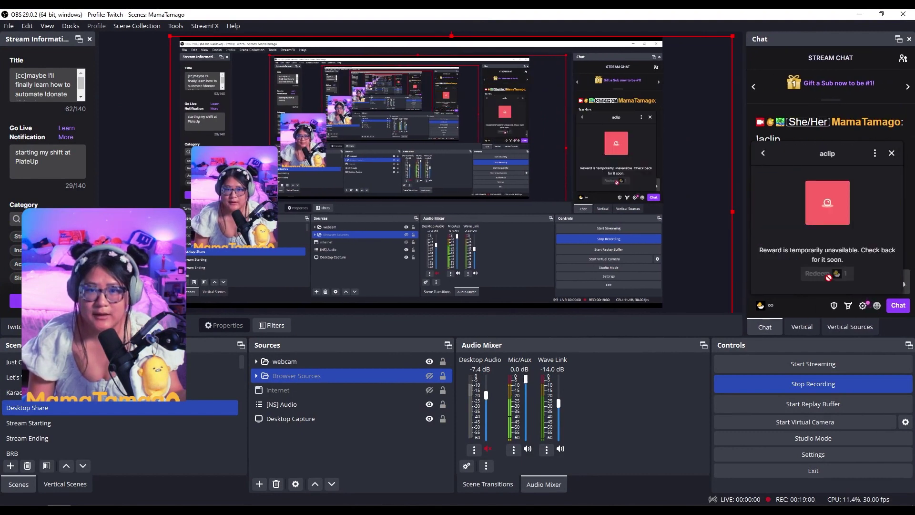
left_click(892, 153)
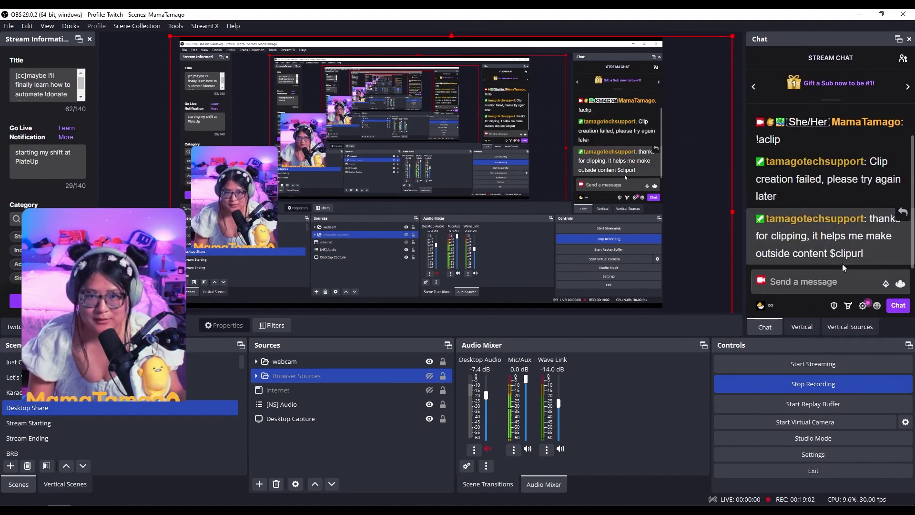
double_click(672, 14)
left_click(850, 17)
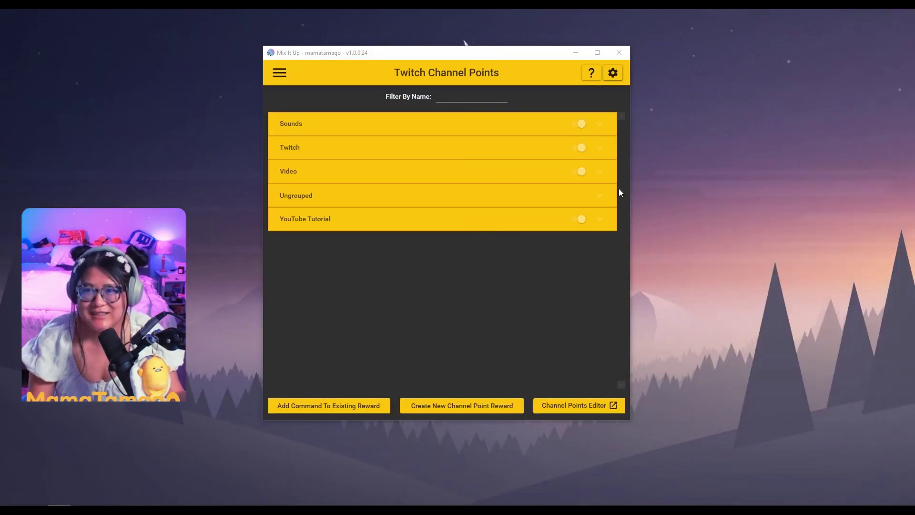
- Expand the YouTube Tutorial group and test-run the aclip reward's command
left_click(420, 220)
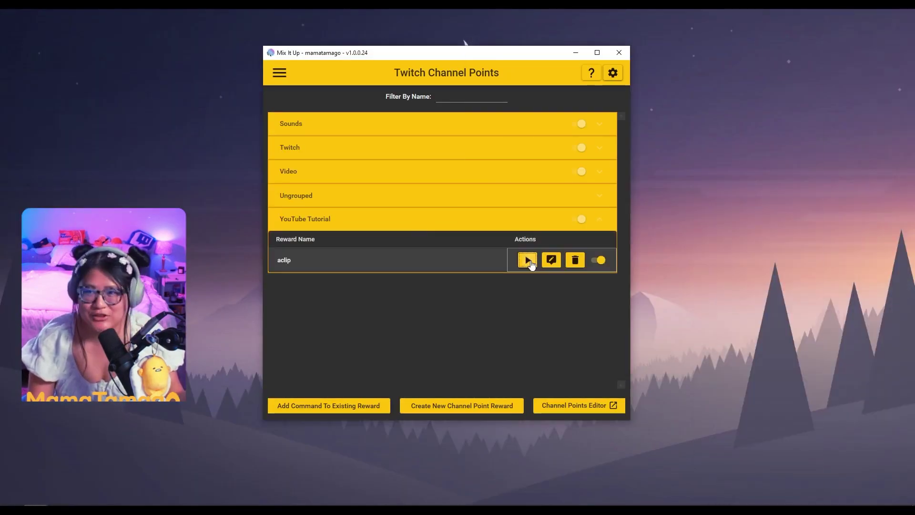
left_click(527, 260)
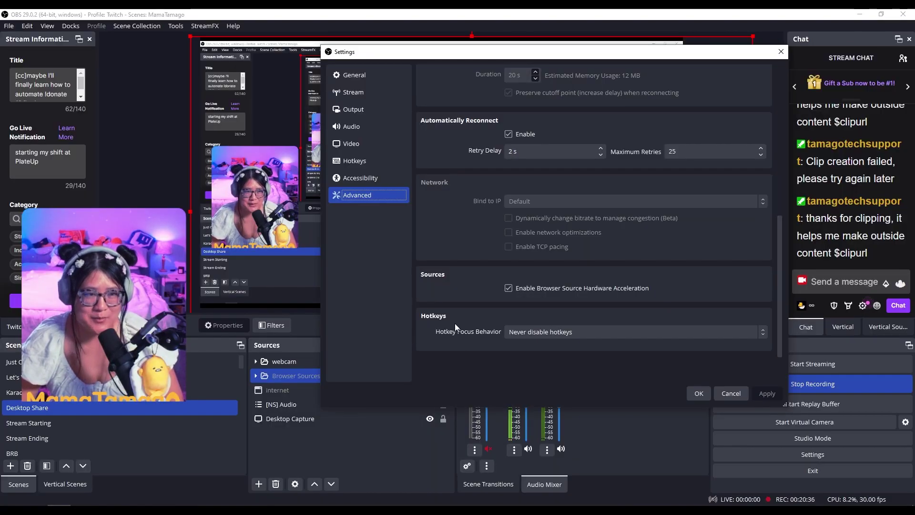
- Show the Hotkey Focus Behavior options, confirming 'Never disable hotkeys' is selected
left_click(539, 333)
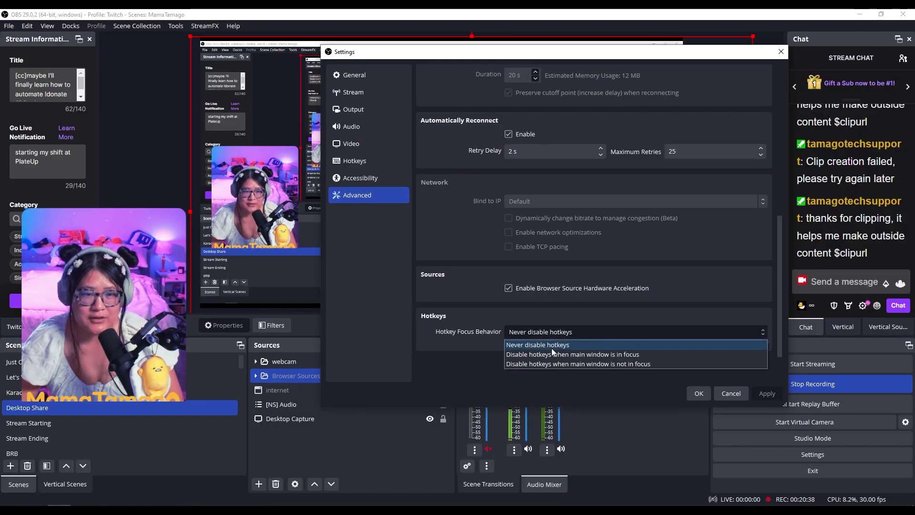